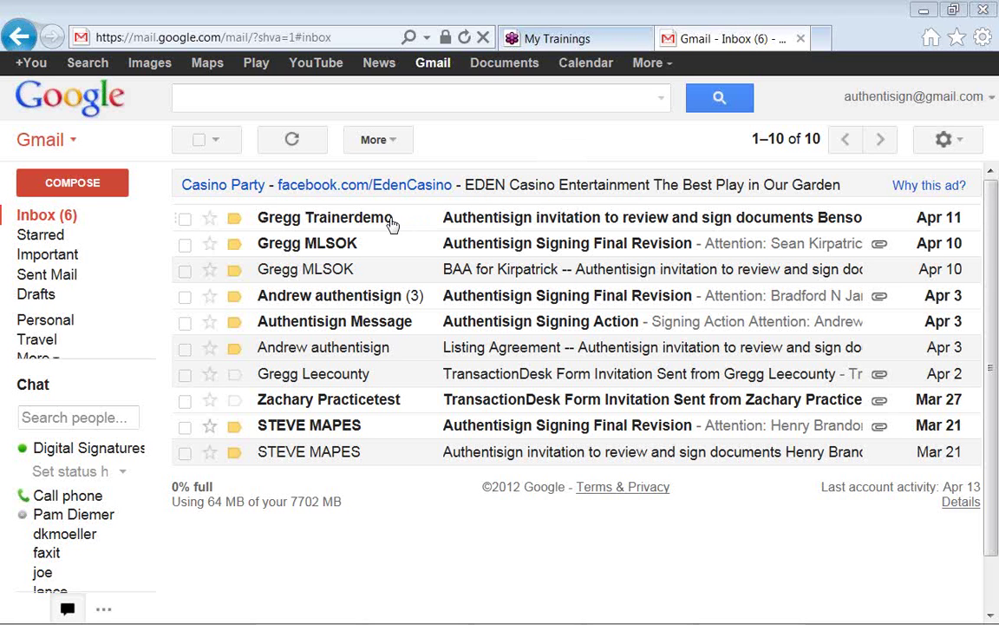
# Open the 'Authentisign Signing Final Revision' signed-document notice from the Gmail inbox
pyautogui.moveTo(392, 224)
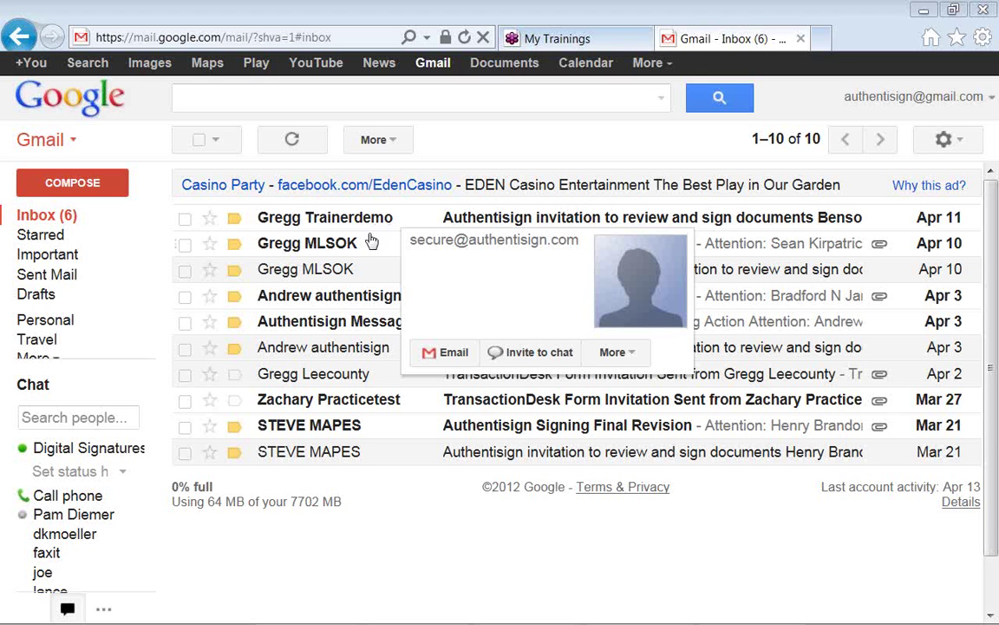
pyautogui.moveTo(357, 249)
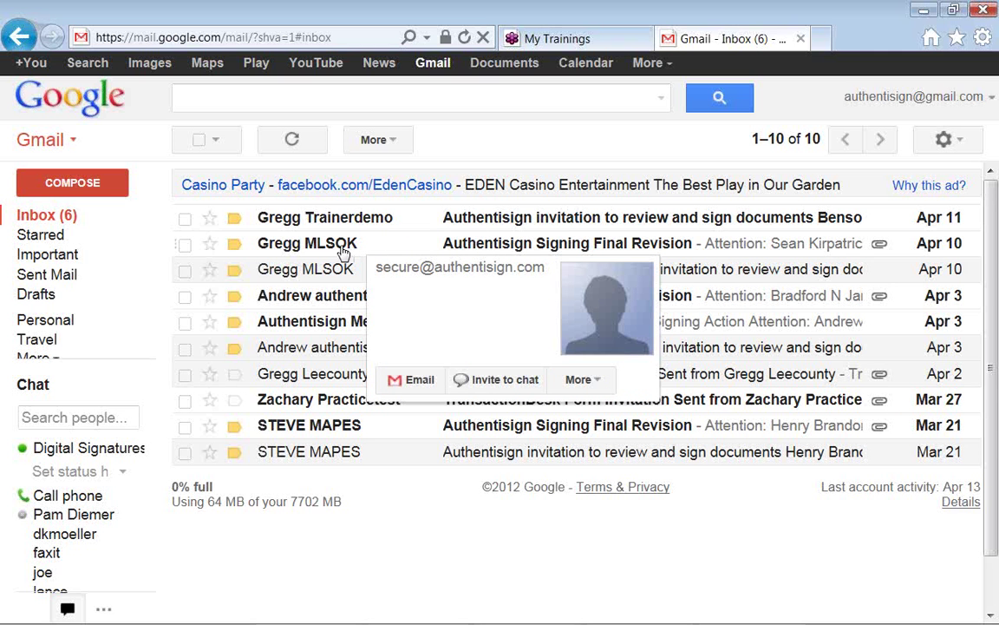
pyautogui.click(344, 252)
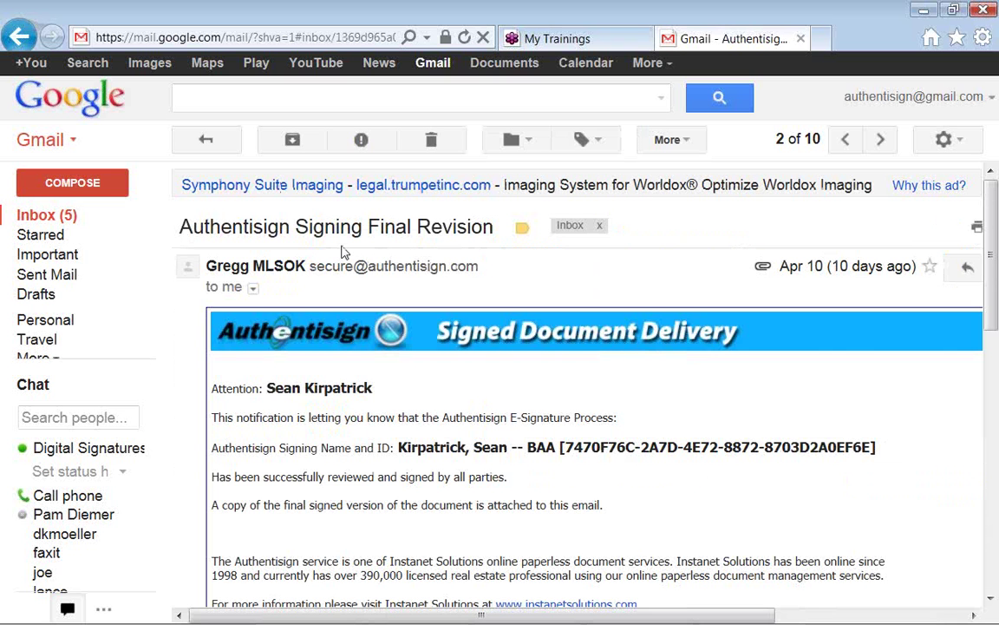
# Scroll the Authentisign message and highlight the sender's e-mail address beside the sender name
pyautogui.scroll(-1, 344, 250)
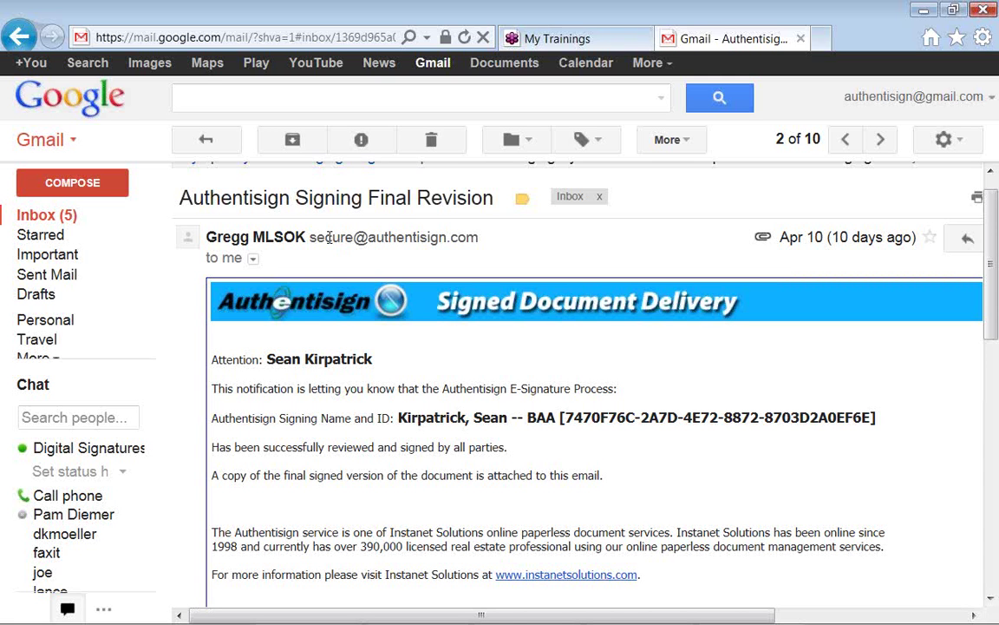
pyautogui.moveTo(311, 237); pyautogui.dragTo(464, 232)
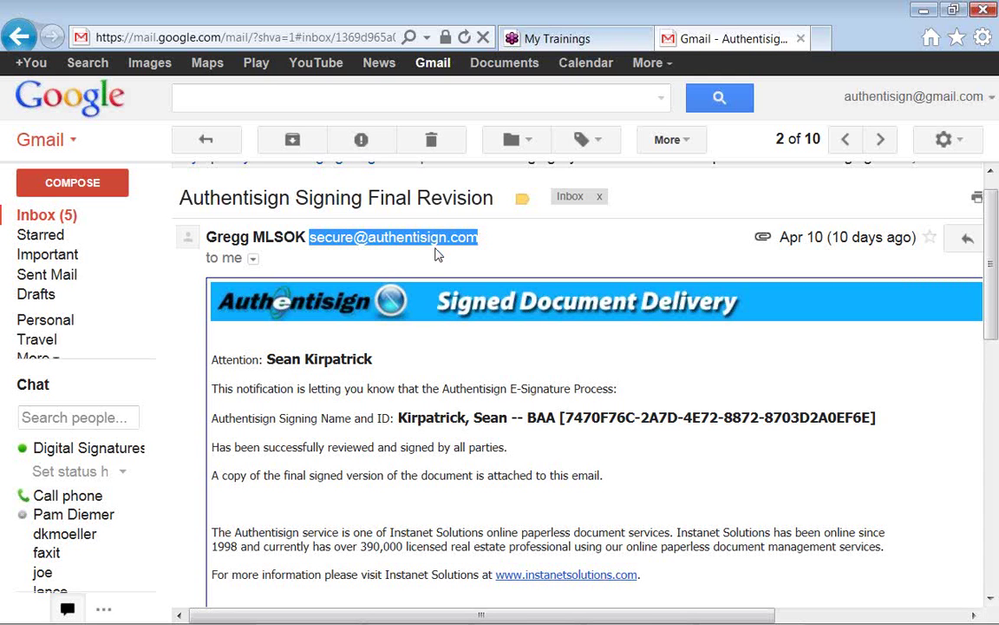
# Expand the sidebar's More list to reveal Chats, All Mail and Spam folders
pyautogui.click(43, 360)
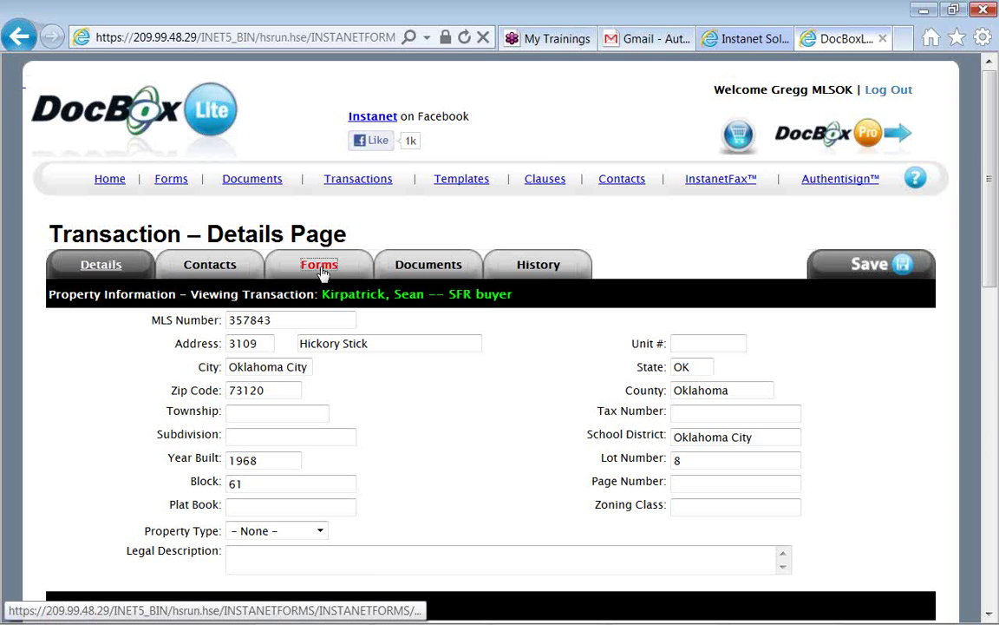
# Load the Oklahoma Uniform Contract Of Sale Of Real Estate form from the transaction's Forms list
pyautogui.click(320, 267)
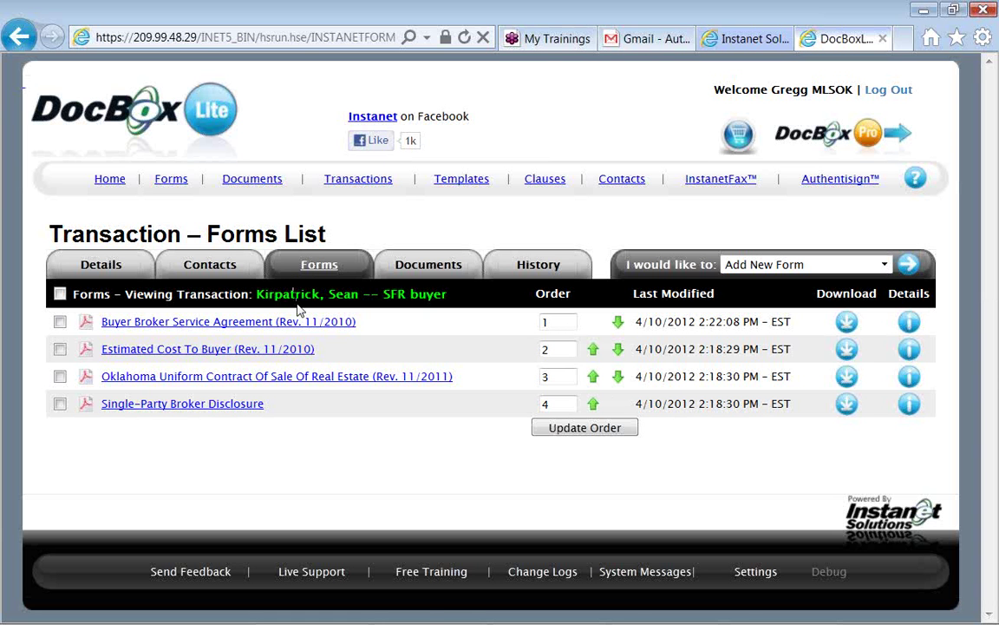
pyautogui.click(282, 385)
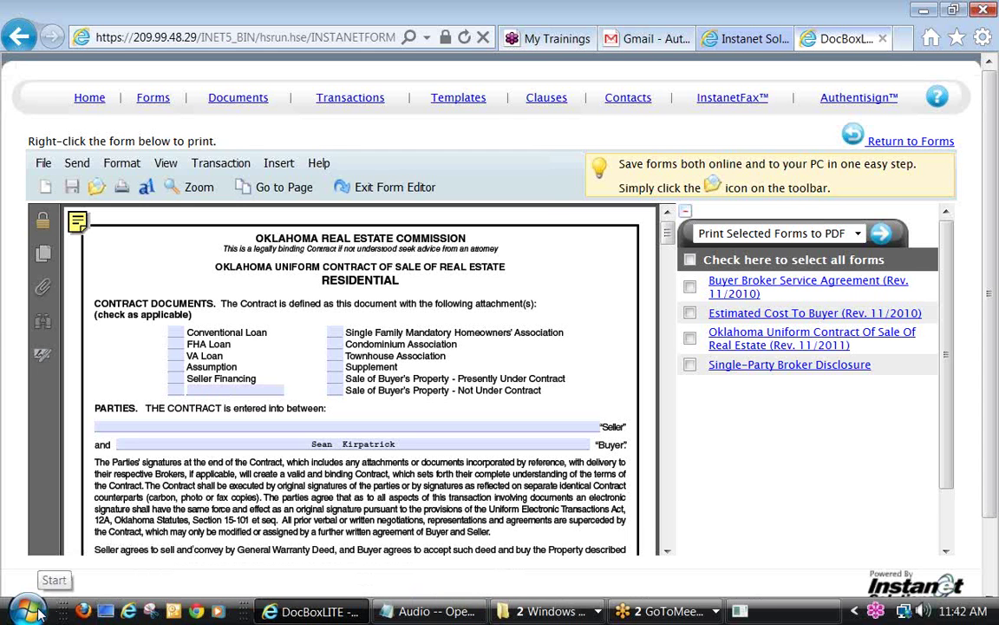
# Bring up the Default Programs Set Associations list of file extensions and their default programs
pyautogui.click(31, 612)
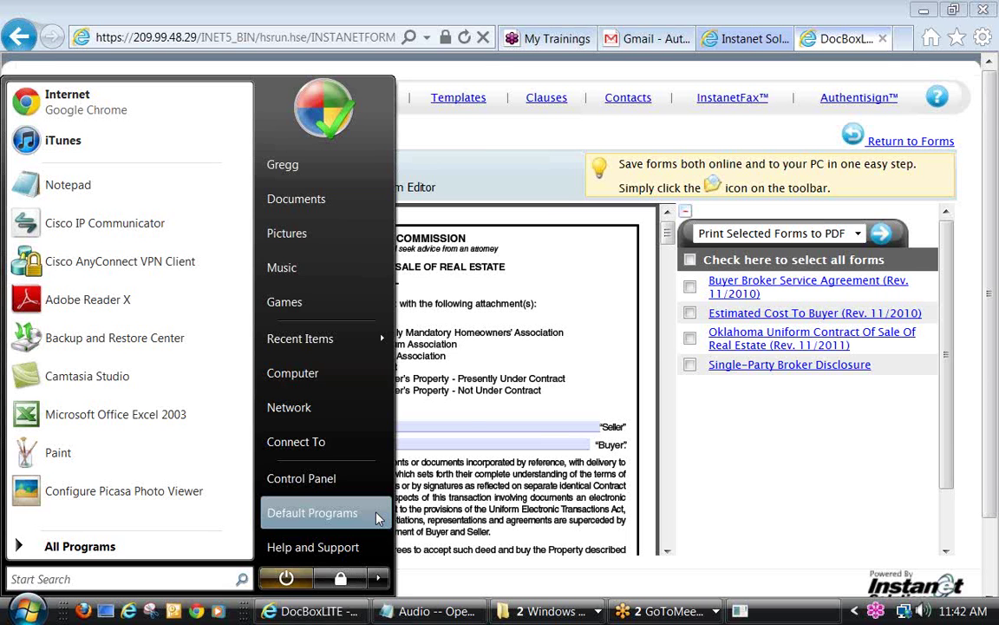
pyautogui.hotkey('alt', 'Tab')
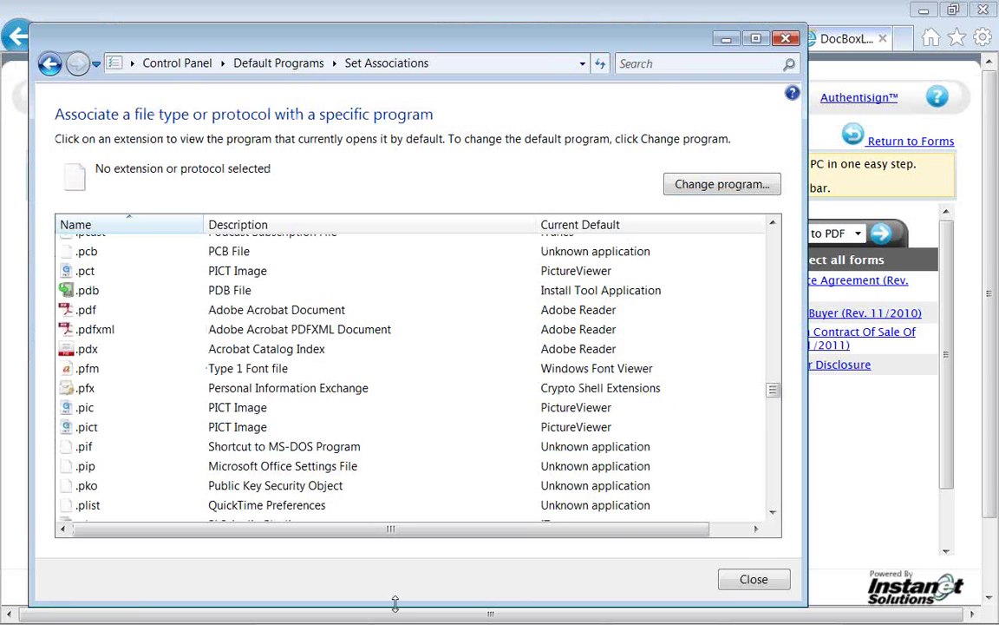
pyautogui.moveTo(399, 623)
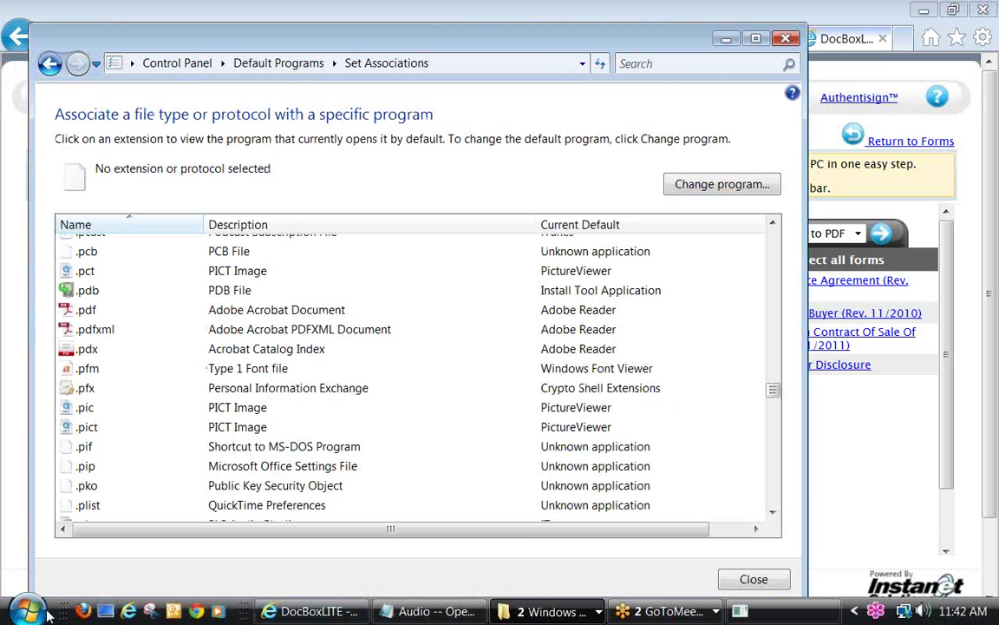
pyautogui.click(24, 612)
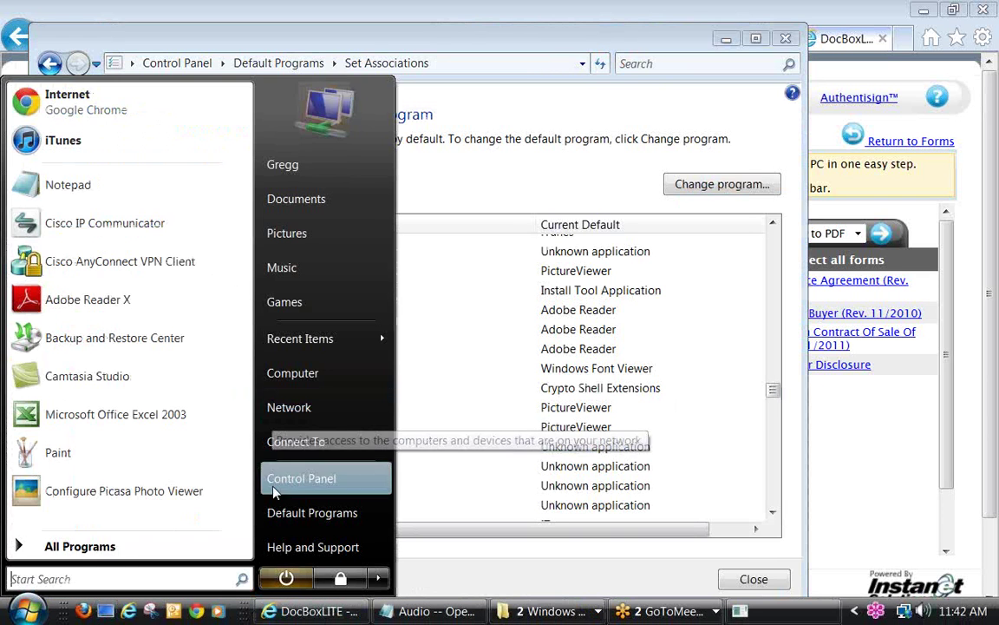
pyautogui.click(272, 516)
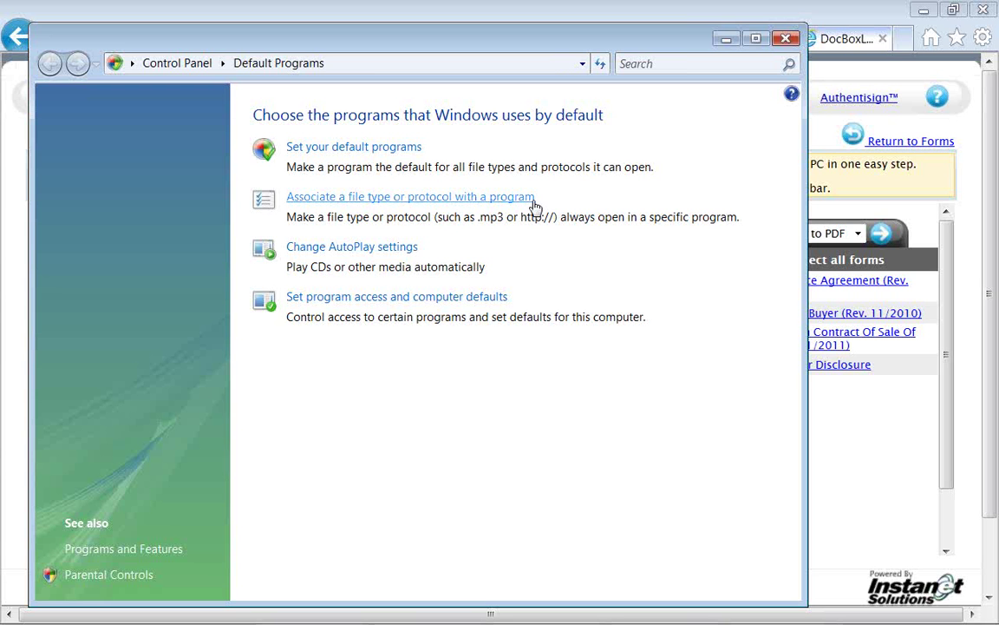
pyautogui.click(535, 207)
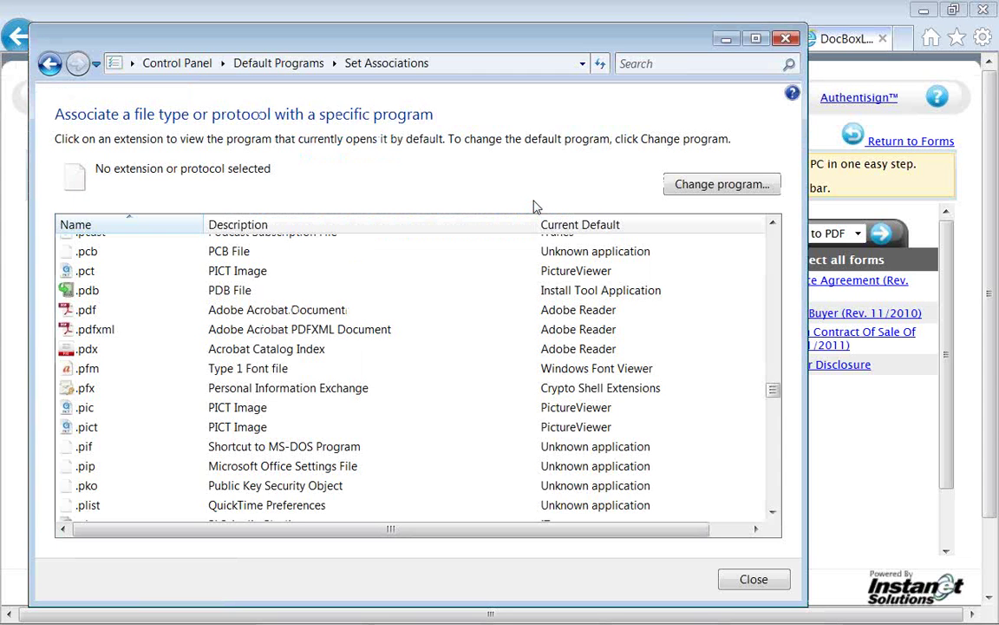
# Open the Open With program choices for .pdf, currently defaulting to Adobe Reader
pyautogui.click(338, 314)
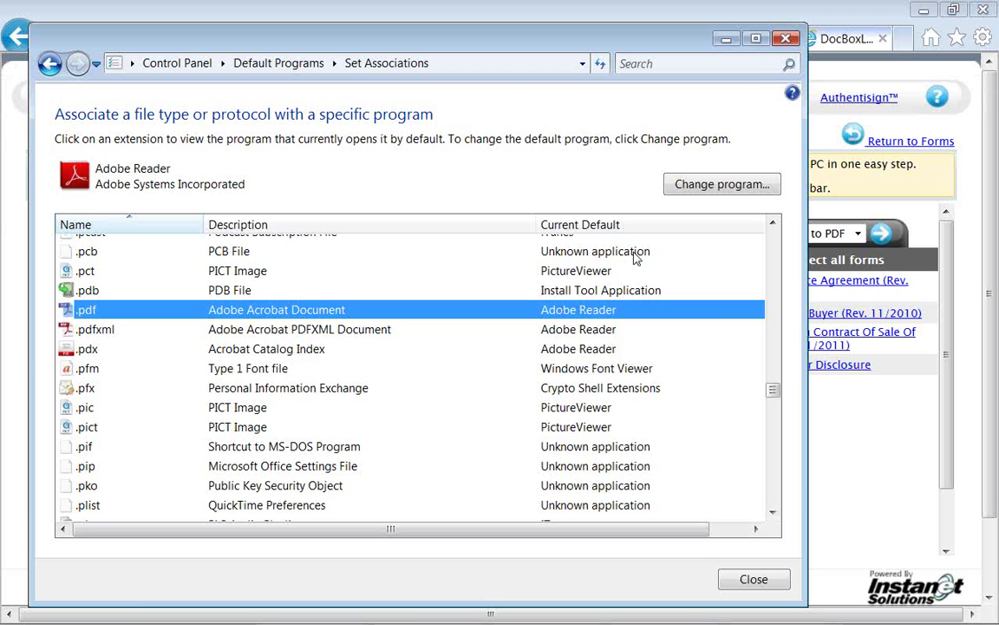
pyautogui.click(680, 183)
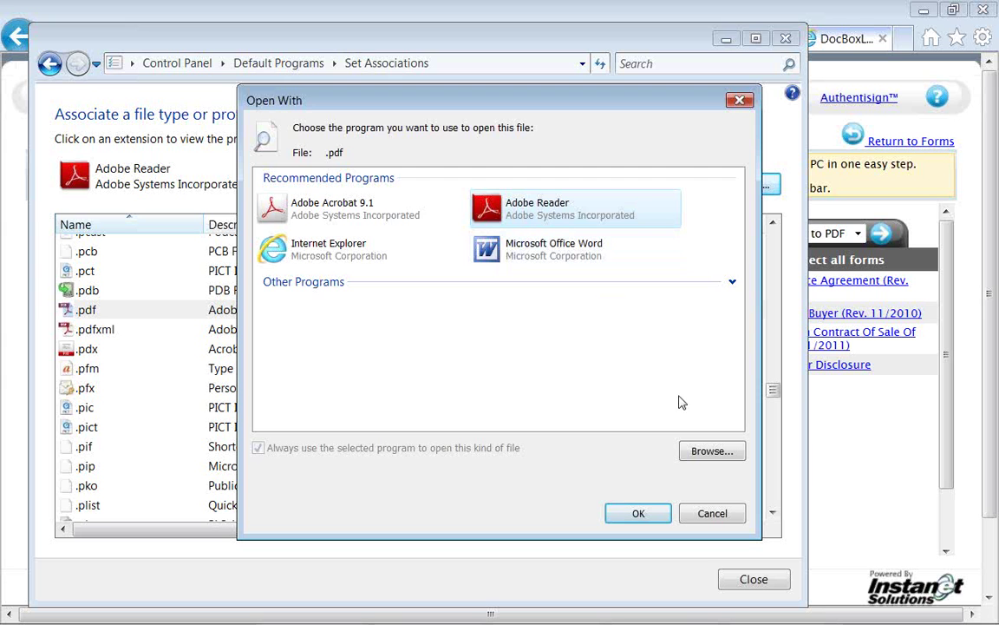
# Cancel the Open With dialog, keeping Adobe Reader as the .pdf default
pyautogui.click(693, 518)
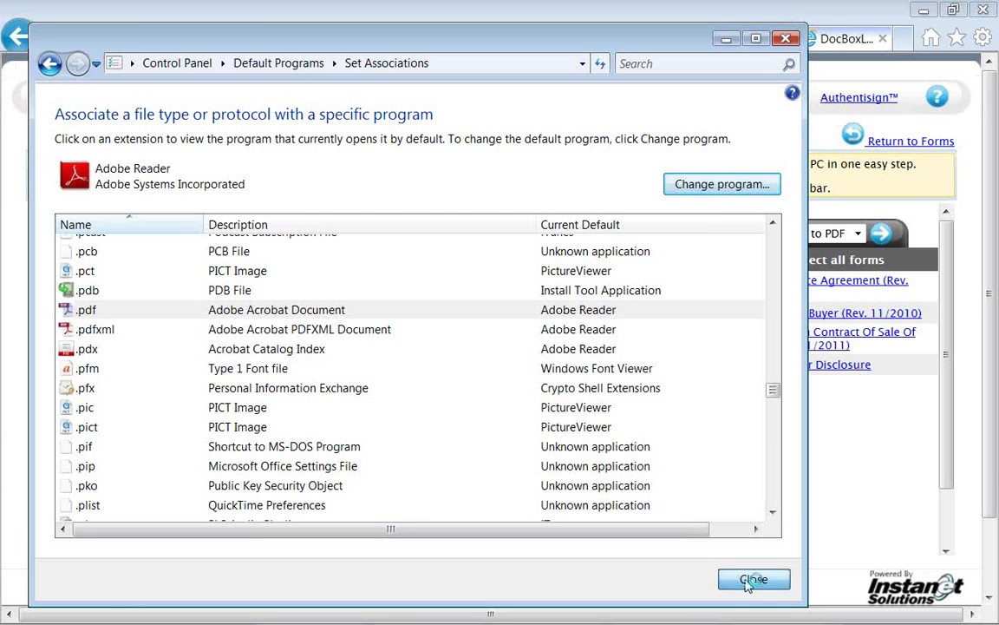
# Close Set Associations and Control Panel, returning to the Oklahoma contract form in DocBox Lite
pyautogui.click(748, 582)
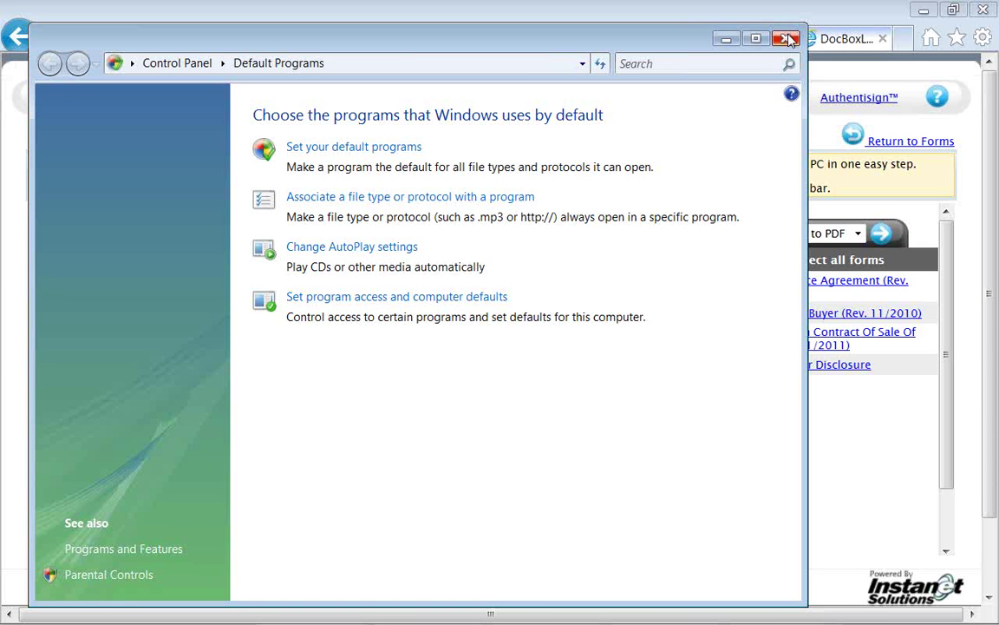
pyautogui.click(788, 39)
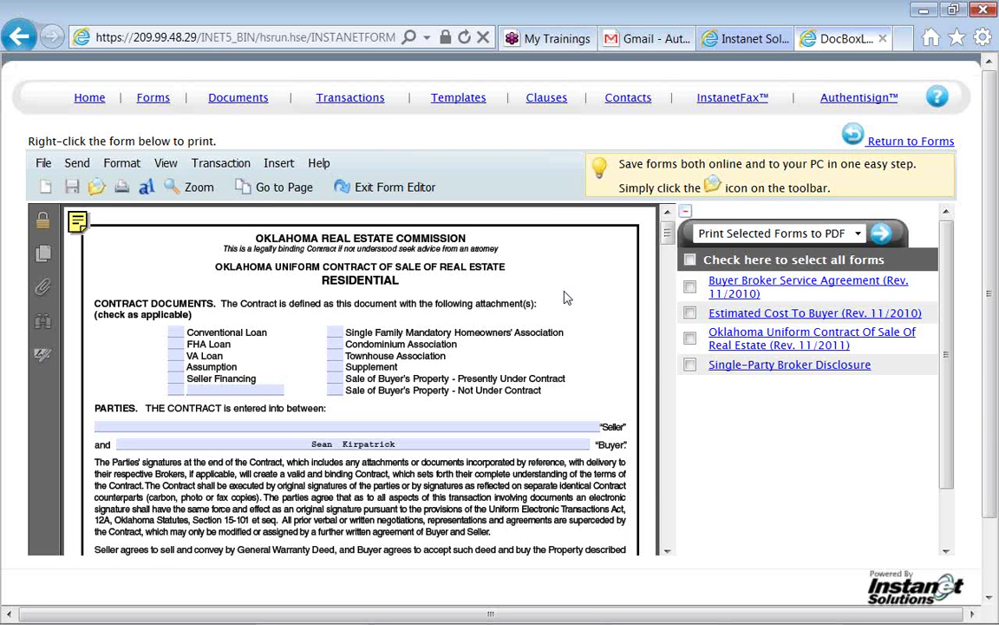
# Switch to the Acrobat window showing the Browser & Device Compatibility guide, updated January 15th, 2012
pyautogui.hotkey('alt', 'Tab')
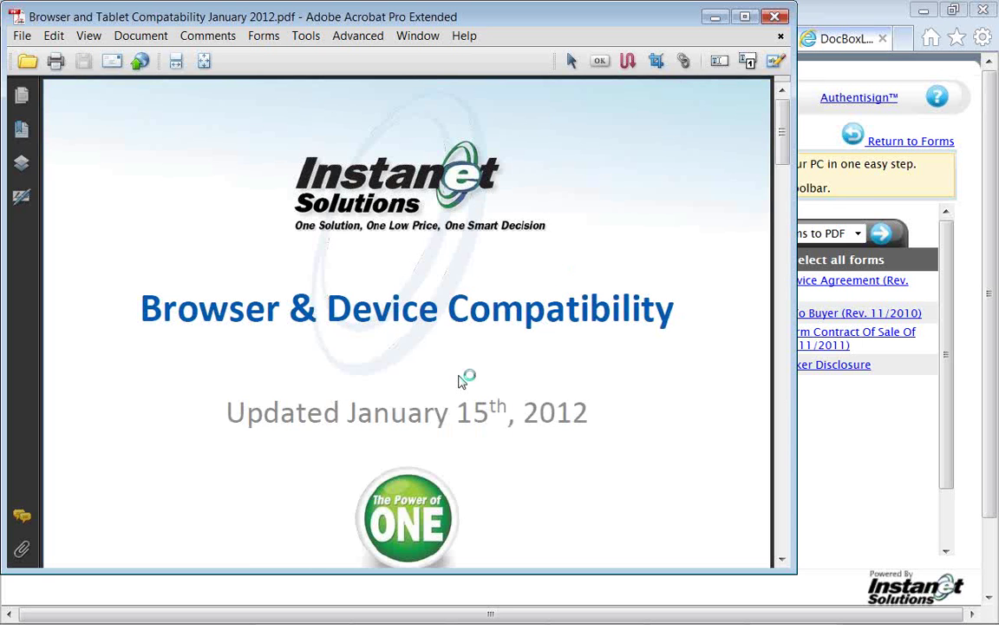
# Scroll the compatibility PDF to the Windows PC's page listing Internet Explorer, FireFox and Chrome versions
pyautogui.scroll(-2, 460, 380)
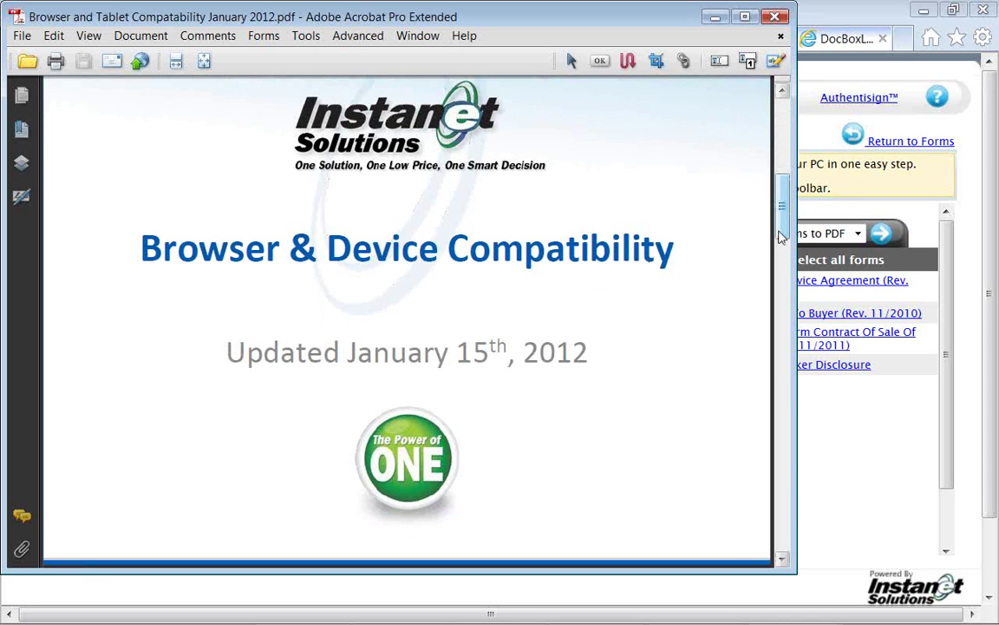
pyautogui.moveTo(780, 237); pyautogui.dragTo(780, 245)
pyautogui.moveTo(780, 249); pyautogui.dragTo(780, 247)
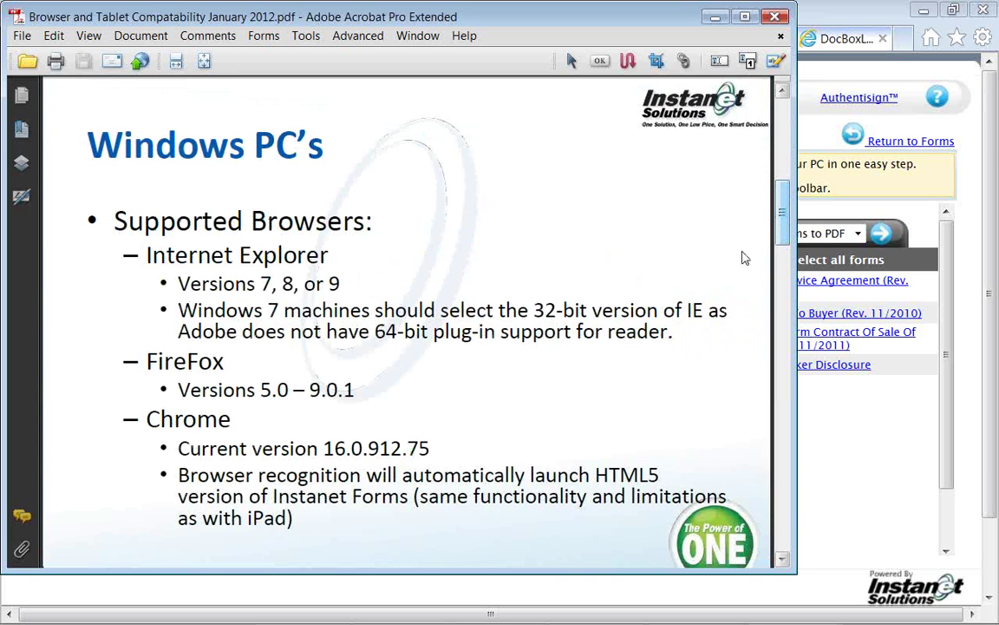
pyautogui.click(783, 562)
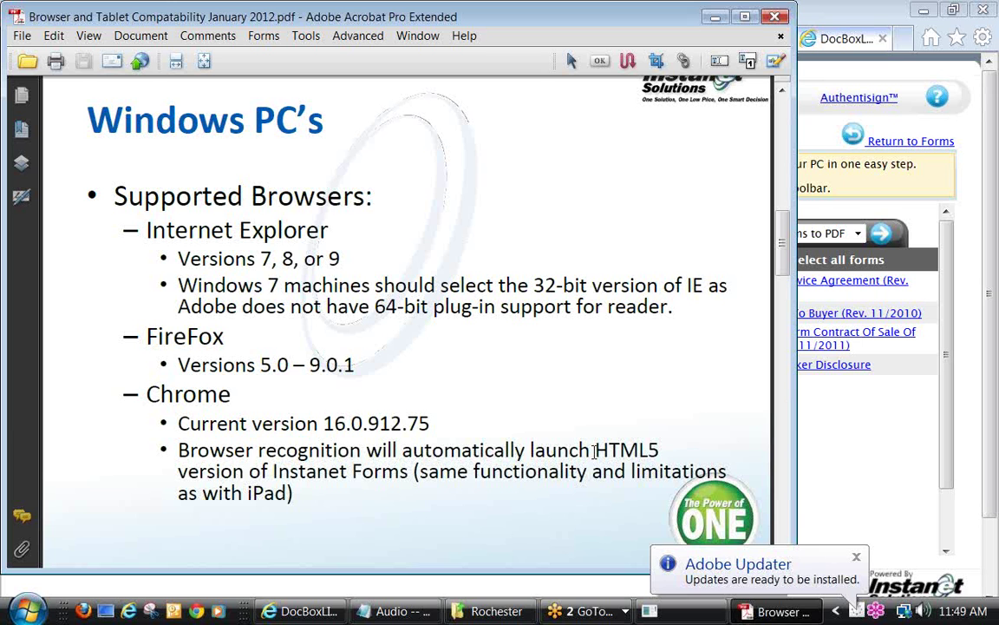
pyautogui.moveTo(594, 452); pyautogui.dragTo(651, 448)
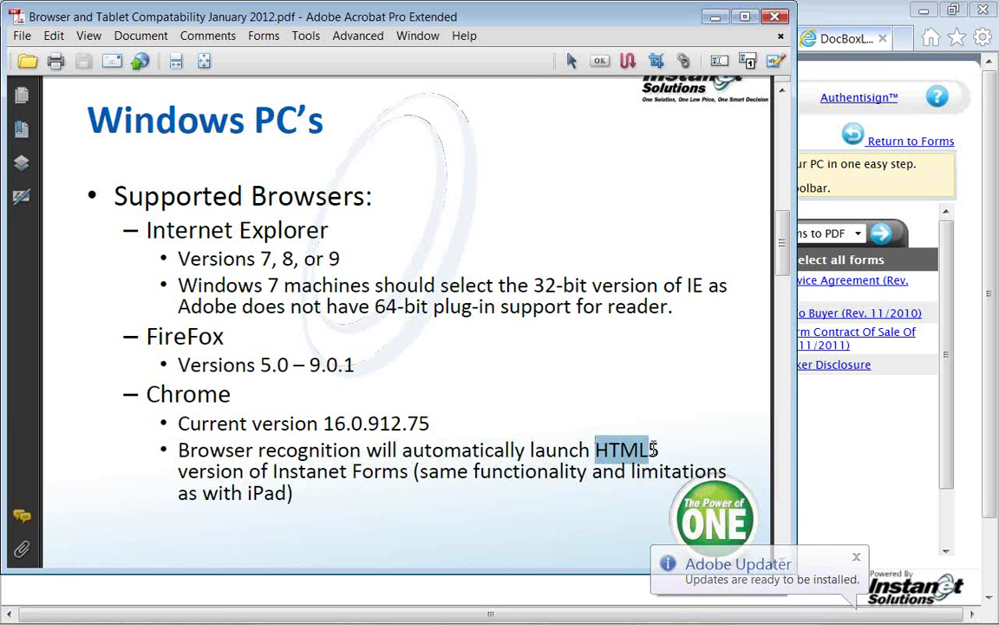
pyautogui.click(661, 447)
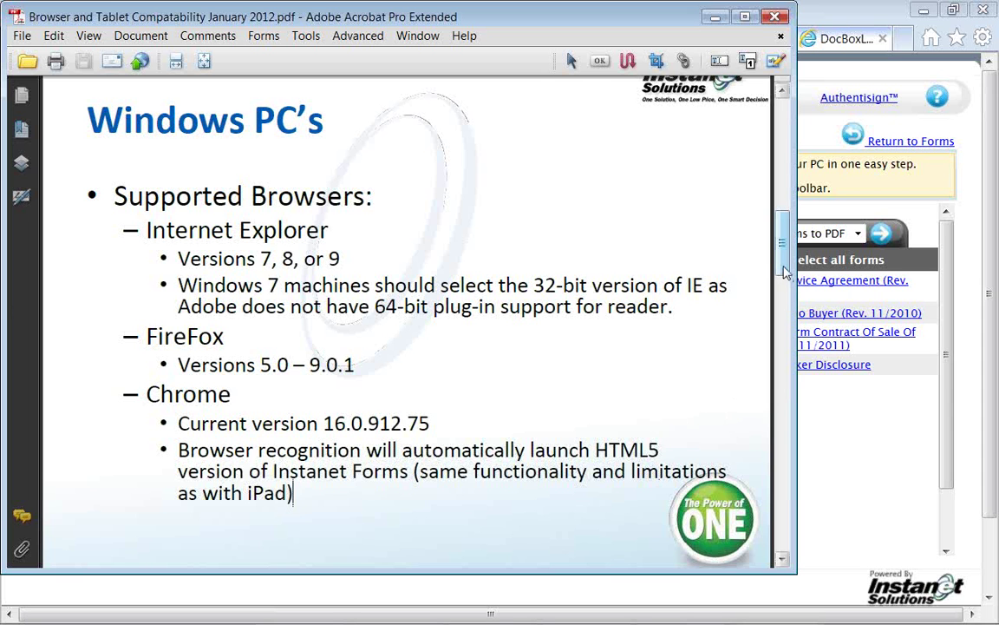
# Scroll the compatibility PDF past the Macintosh page to page 4, Tablets, on iPad and Android
pyautogui.moveTo(782, 269); pyautogui.dragTo(780, 303)
pyautogui.moveTo(780, 303); pyautogui.dragTo(782, 317)
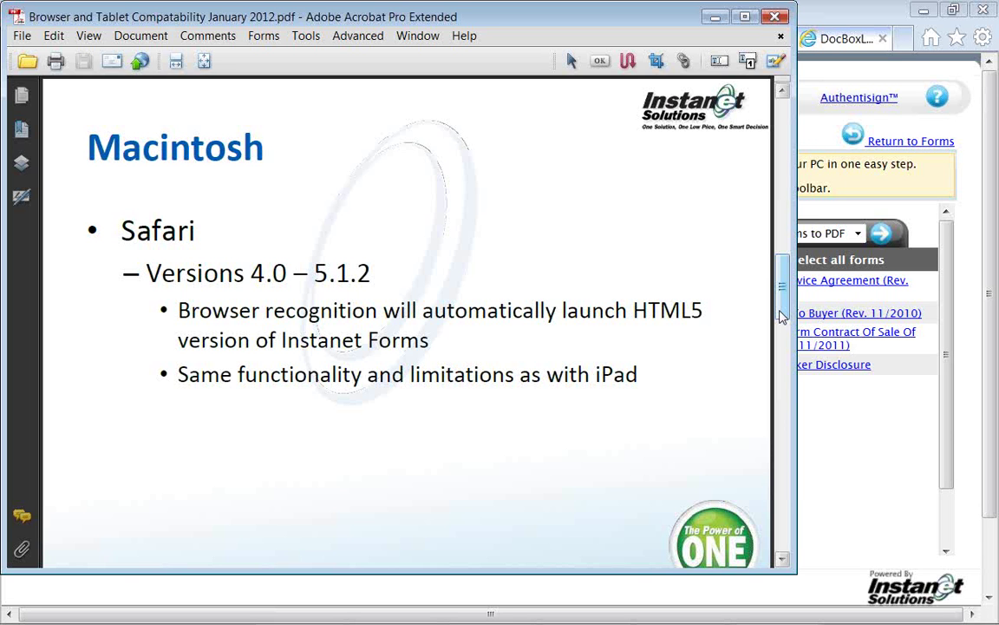
pyautogui.moveTo(780, 317); pyautogui.dragTo(784, 394)
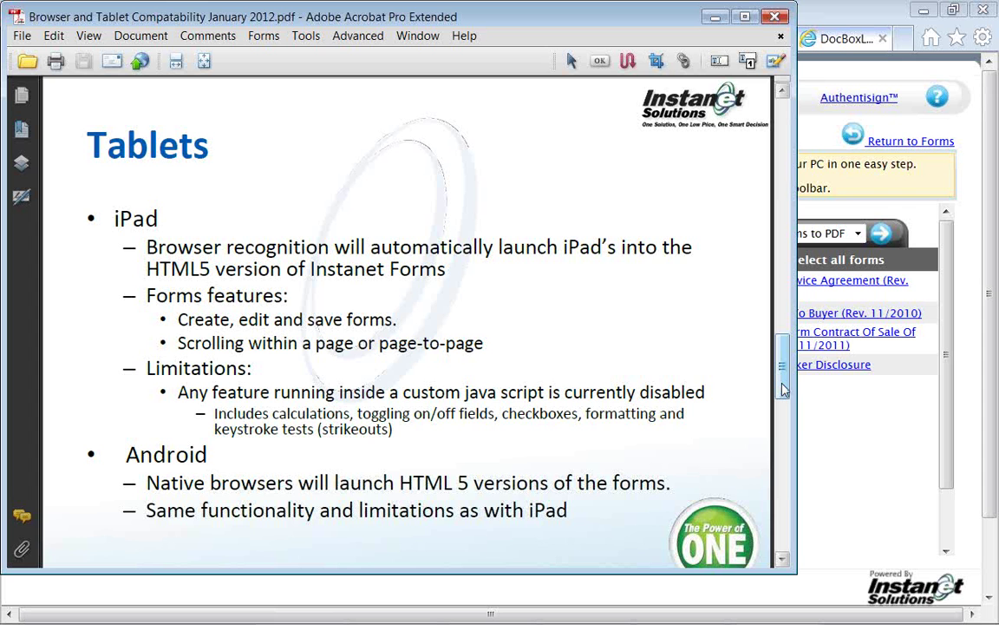
# Scroll to the Smart Phones page on DocBox2Go, then close the compatibility PDF
pyautogui.moveTo(783, 389); pyautogui.dragTo(781, 472)
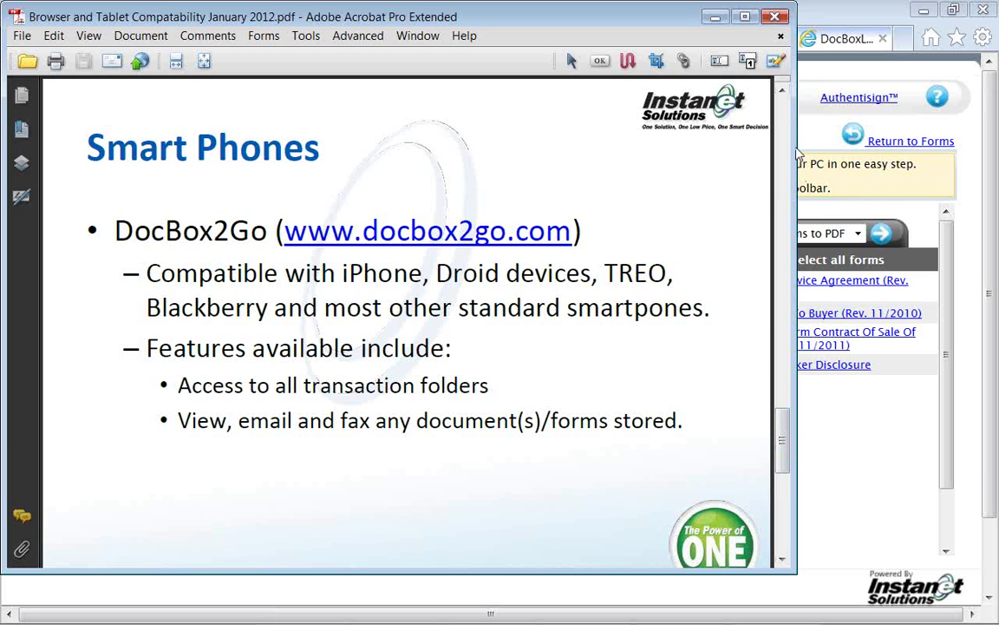
pyautogui.click(779, 40)
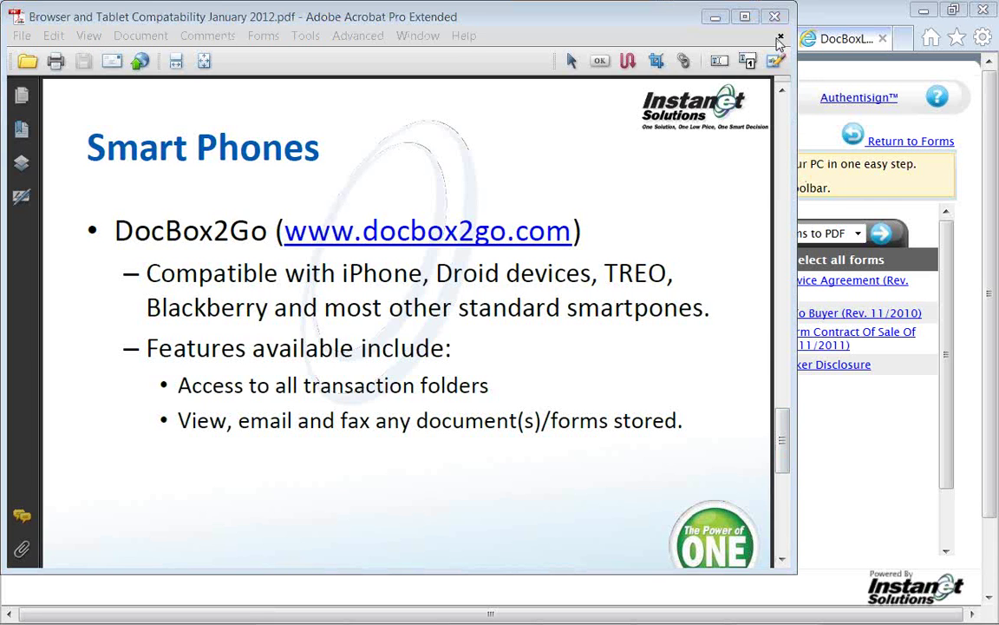
# Minimize Acrobat, exit the form editor to the transaction's forms list, and switch to DocBox Pro
pyautogui.click(725, 24)
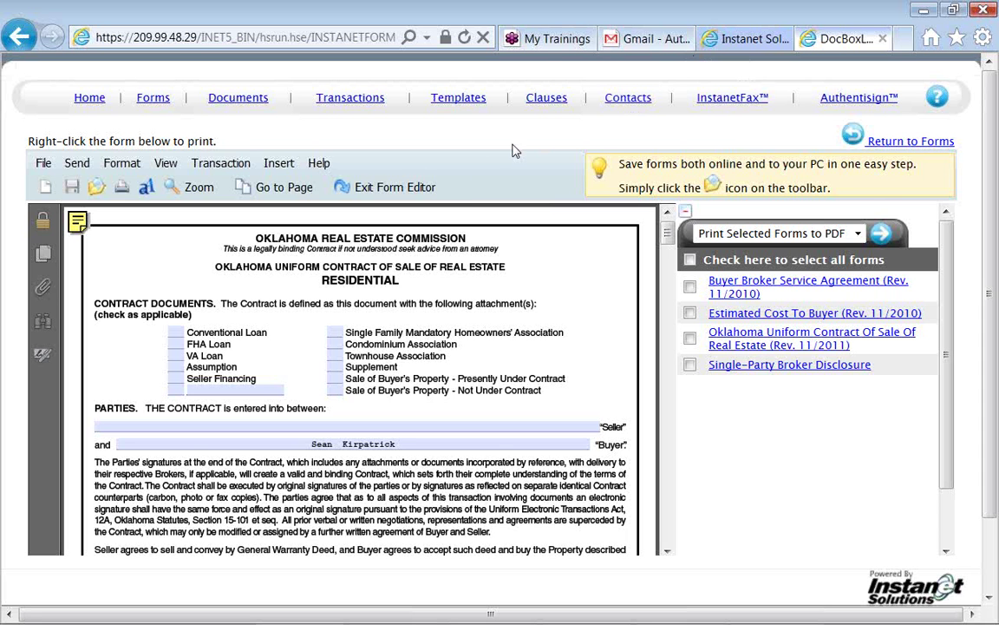
pyautogui.click(424, 196)
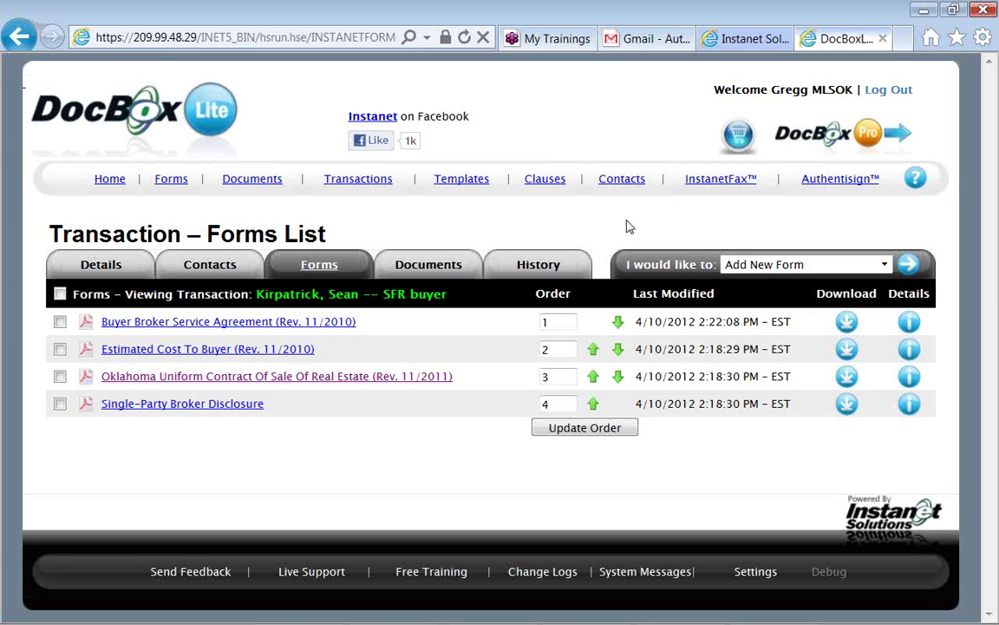
pyautogui.click(872, 150)
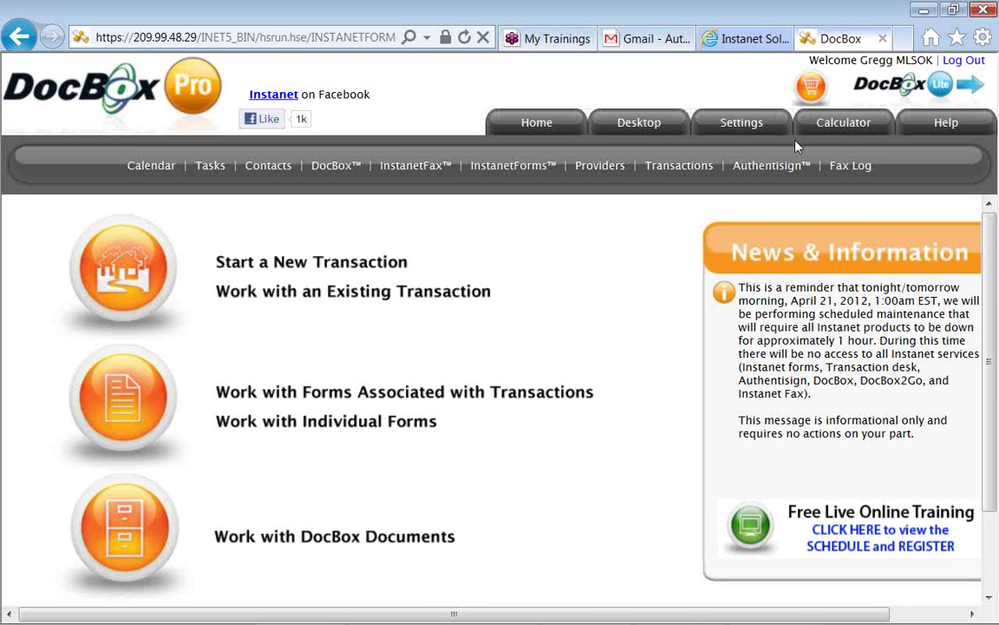
# Show DocBox Pro's Settings cards, including My Preferences, Preflight System Check and Branding
pyautogui.click(738, 127)
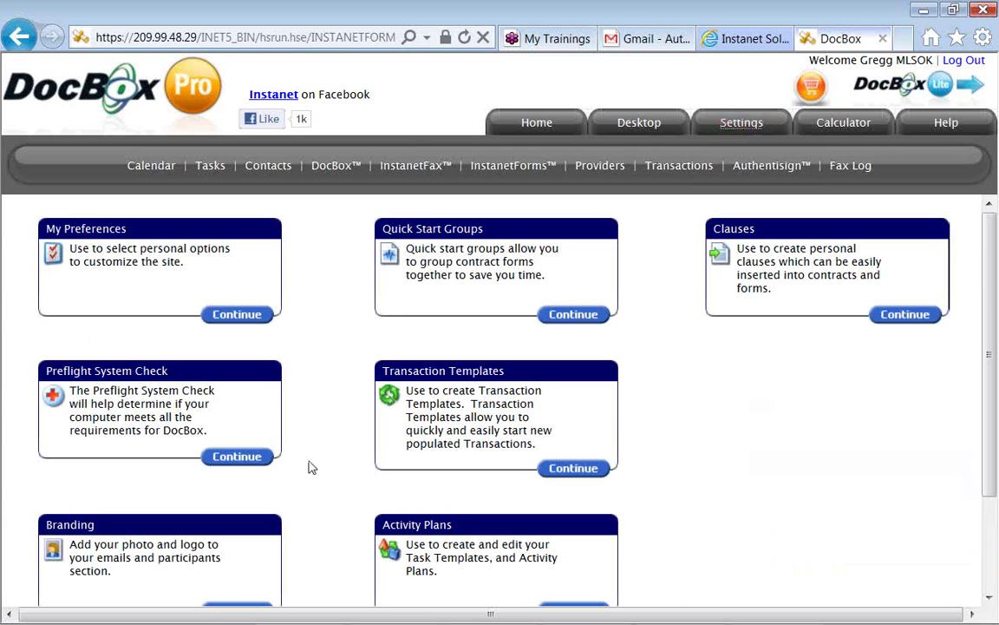
# Run the Preflight System Check, then close its Popup Blocker Checker test window
pyautogui.click(262, 466)
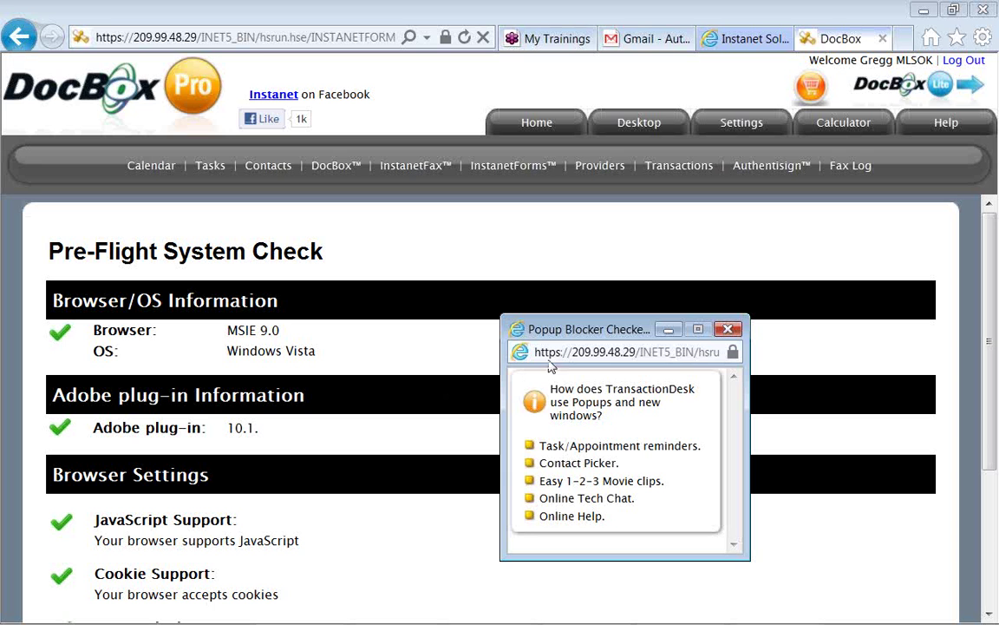
pyautogui.moveTo(584, 339); pyautogui.dragTo(484, 295)
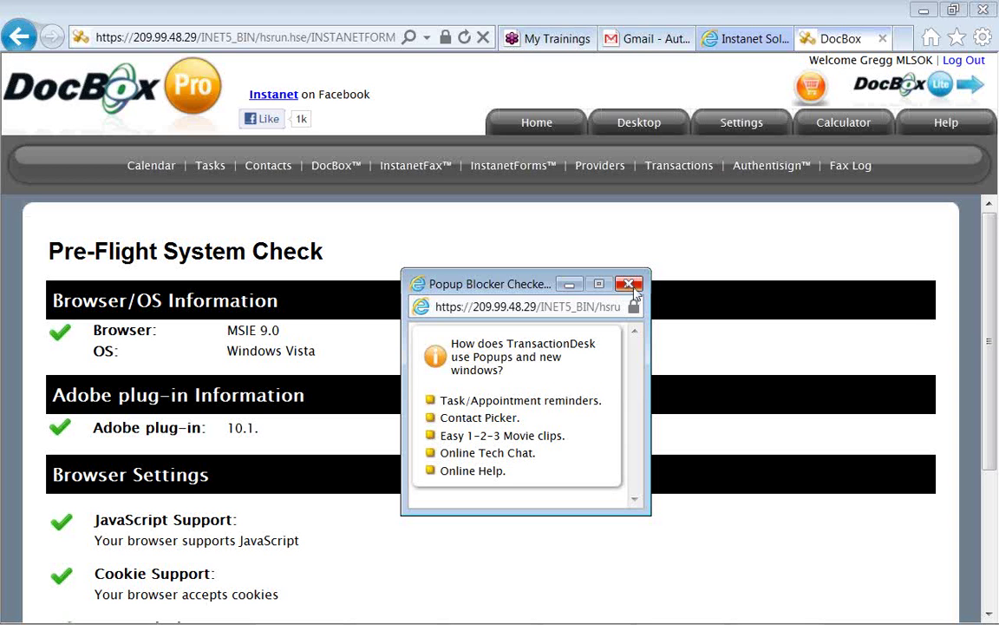
pyautogui.click(630, 285)
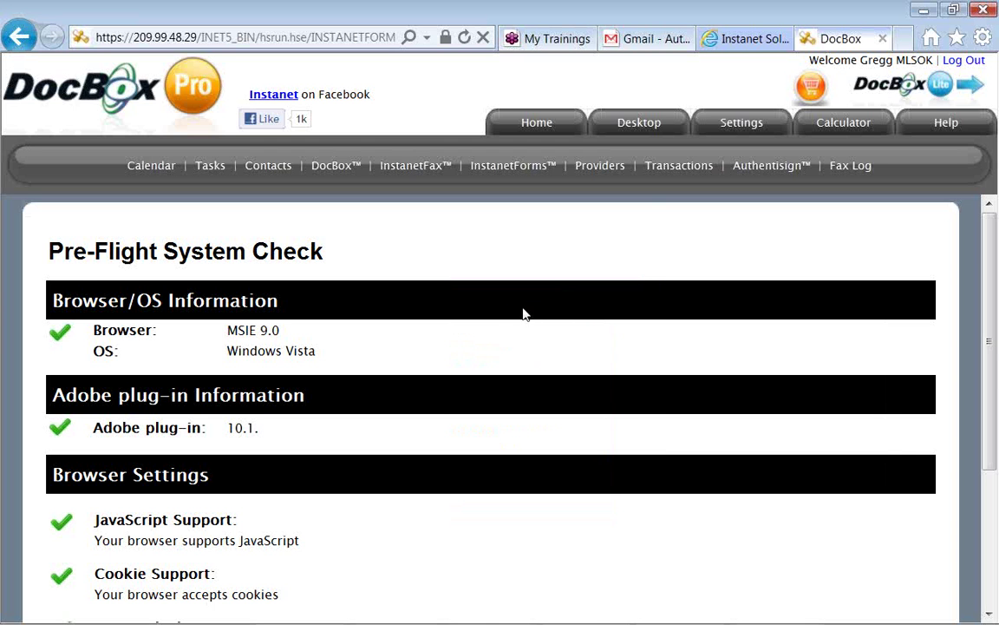
pyautogui.scroll(-1, 438, 352)
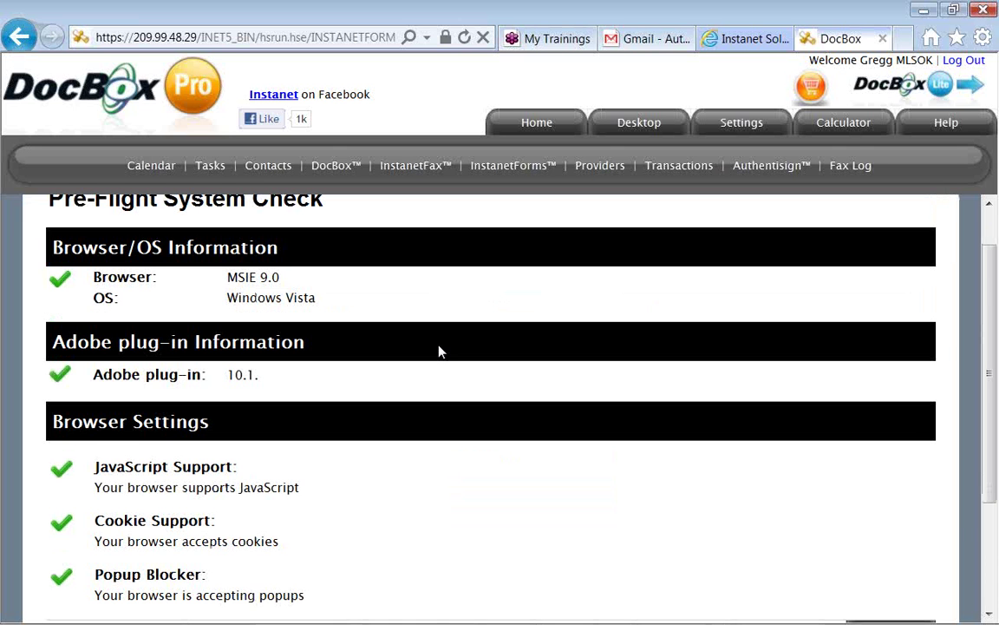
pyautogui.scroll(-1, 439, 351)
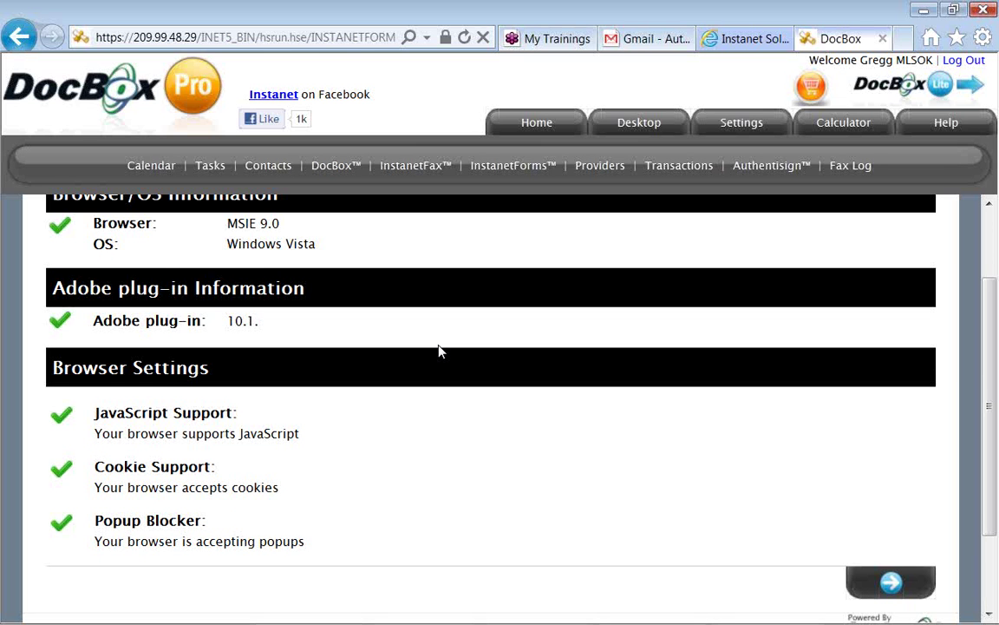
pyautogui.scroll(1, 440, 351)
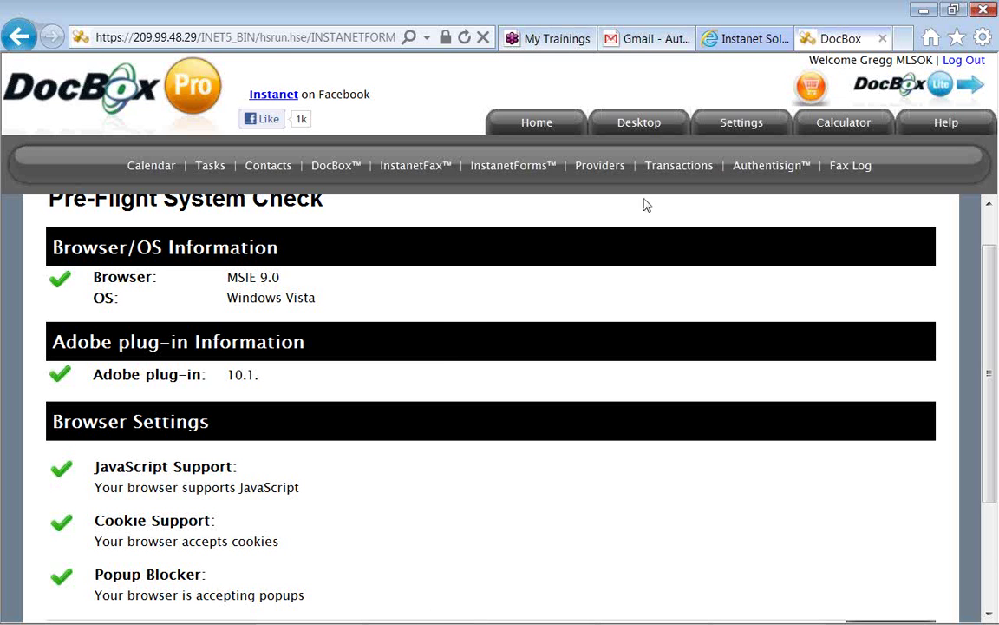
# Return to the Settings option cards, scroll through them, and switch to the Notepad webinar notes
pyautogui.click(739, 124)
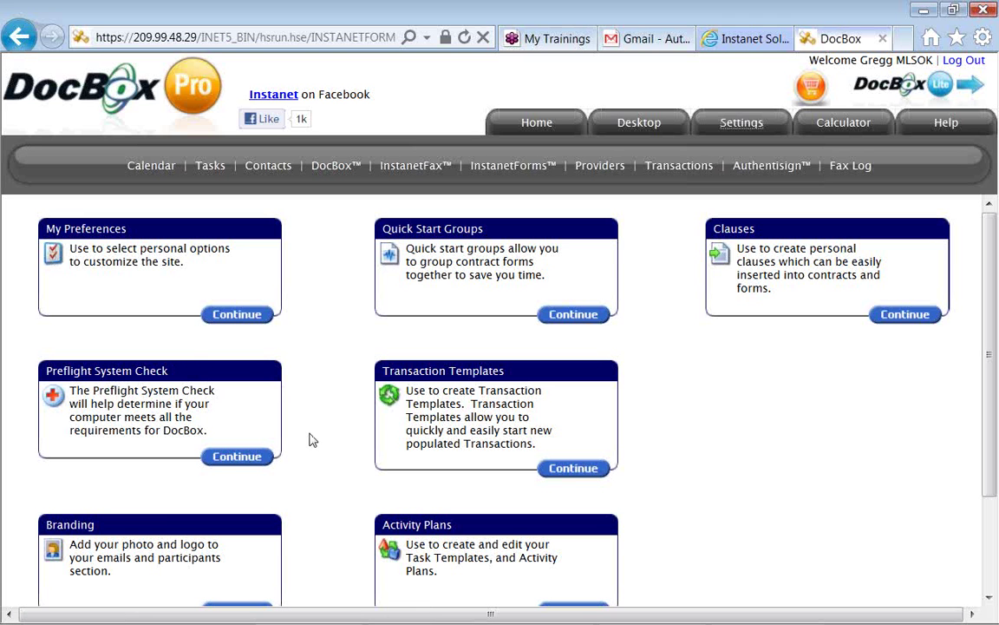
pyautogui.scroll(-1, 313, 439)
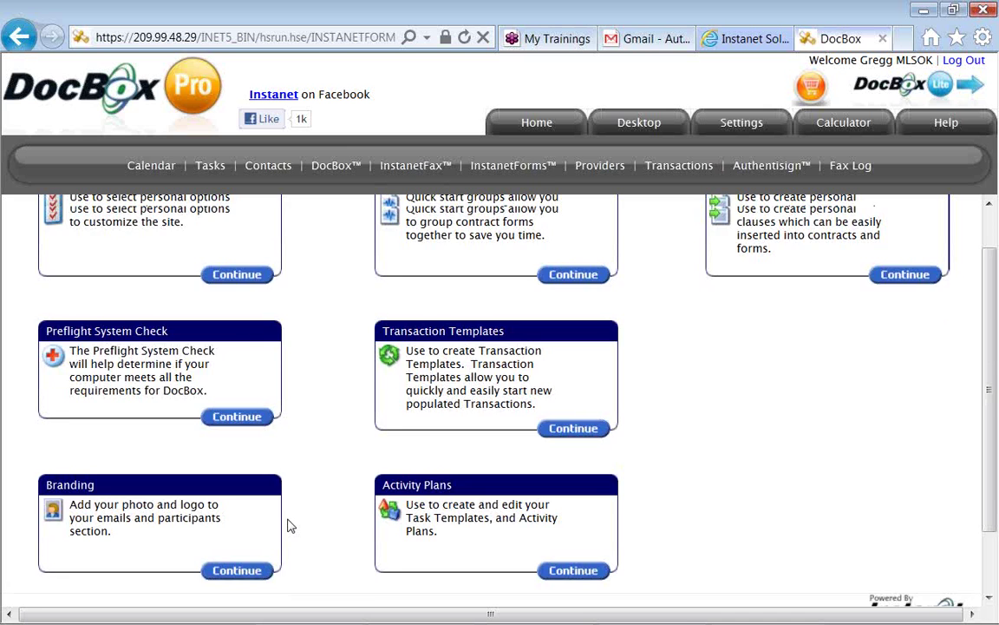
pyautogui.scroll(1, 290, 526)
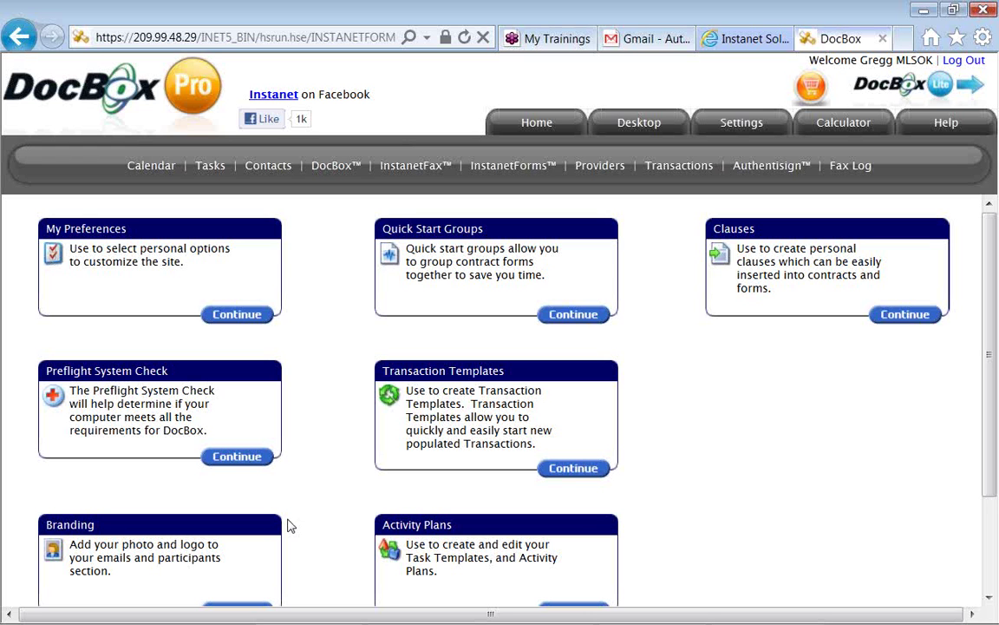
pyautogui.hotkey('alt', 'Tab')
pyautogui.press('Tab')
pyautogui.press('Tab')
pyautogui.press('Tab')
pyautogui.press('Tab')
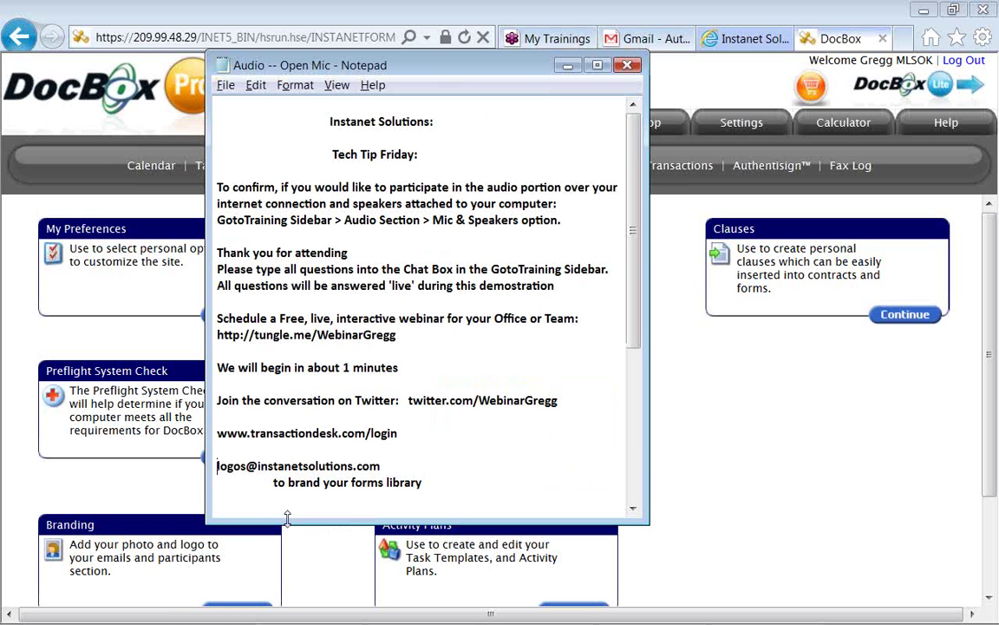
pyautogui.scroll(-2, 288, 517)
pyautogui.scroll(-3, 287, 517)
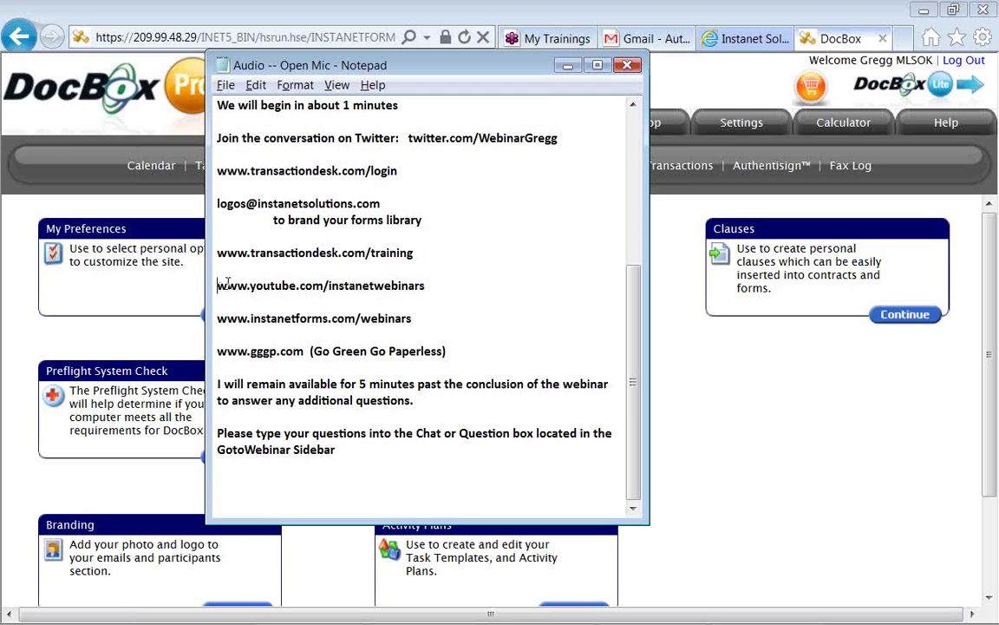
pyautogui.moveTo(219, 287); pyautogui.dragTo(425, 288)
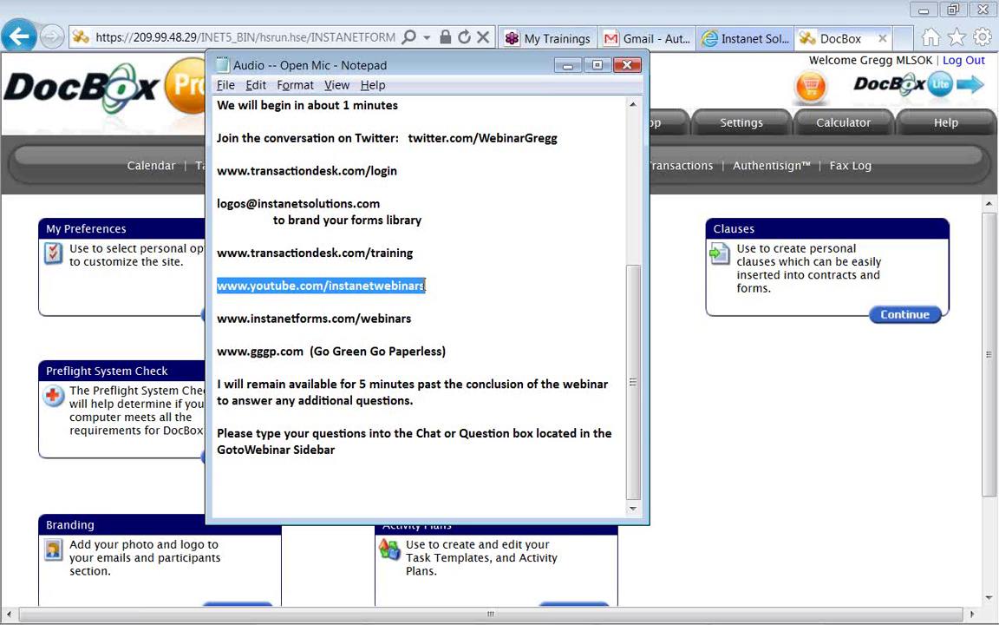
# Below the training link, add the support phone number with a 'Sales and Support' heading above it
pyautogui.click(424, 286)
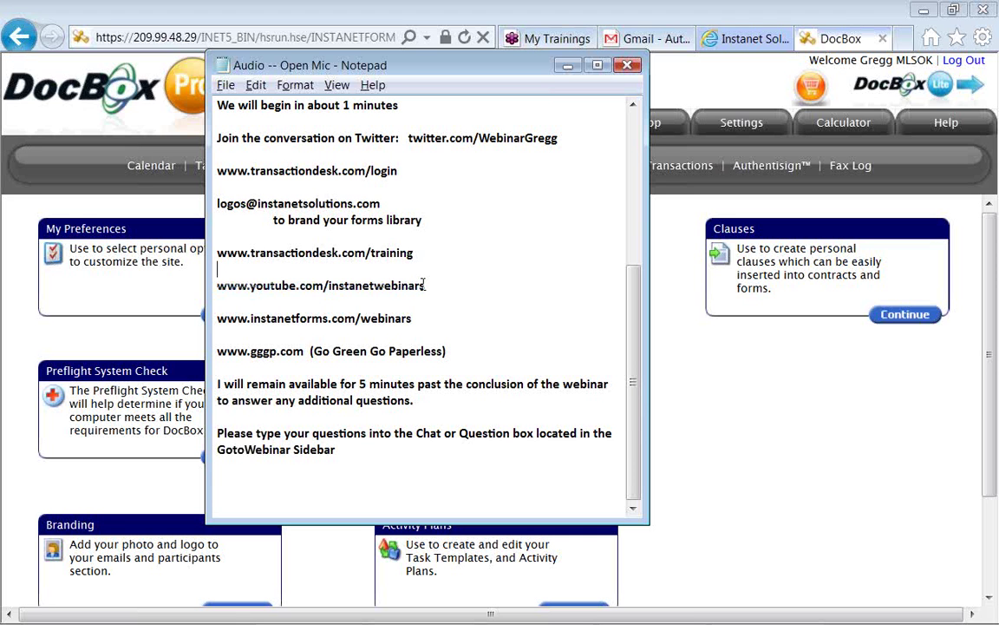
pyautogui.press('Up')
pyautogui.press('Up')
pyautogui.press('Return')
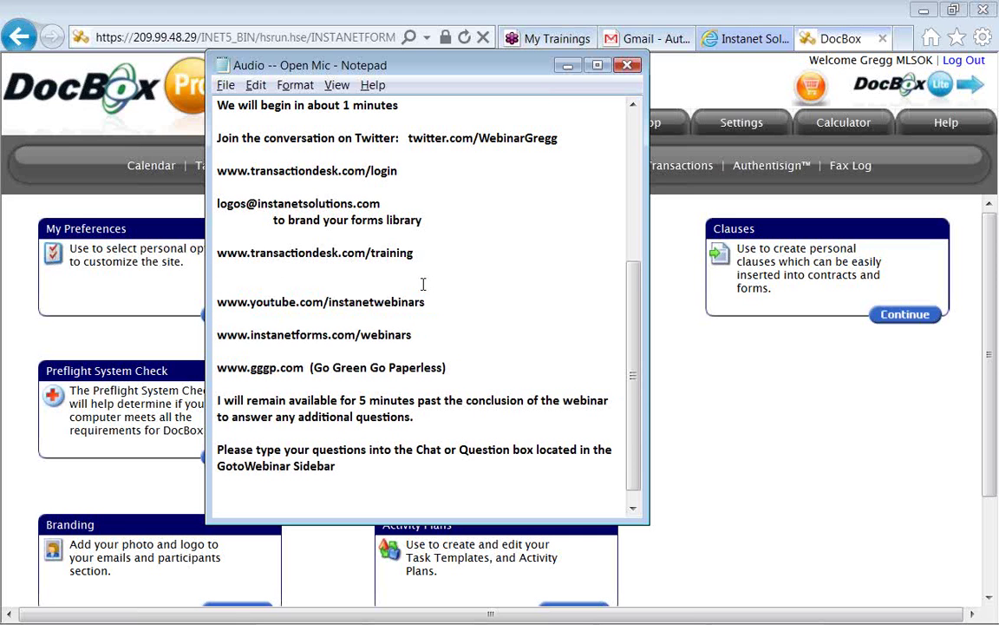
pyautogui.press('Return')
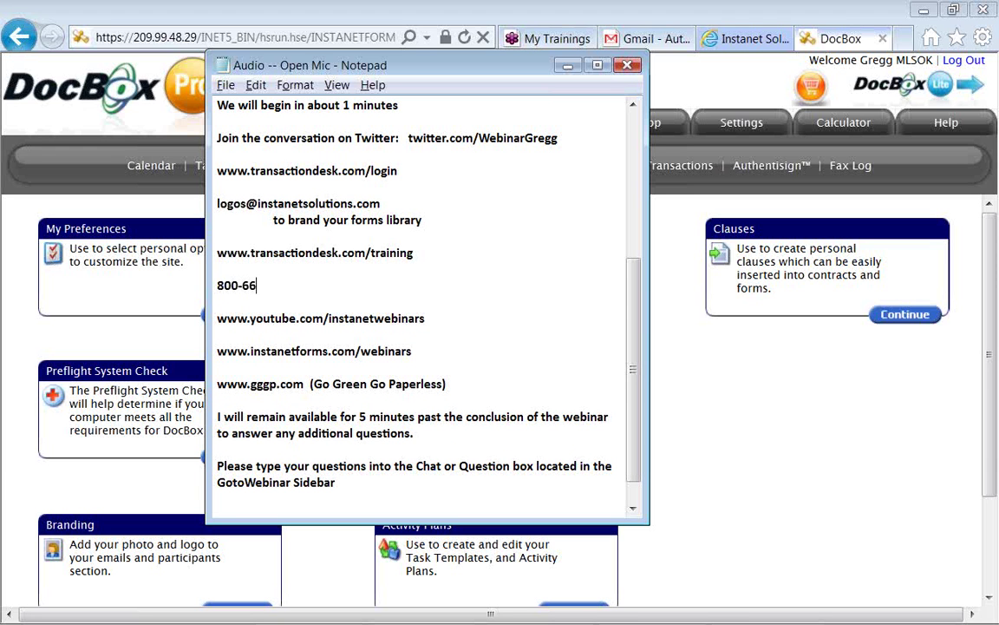
pyautogui.press('Up')
pyautogui.press('Return')
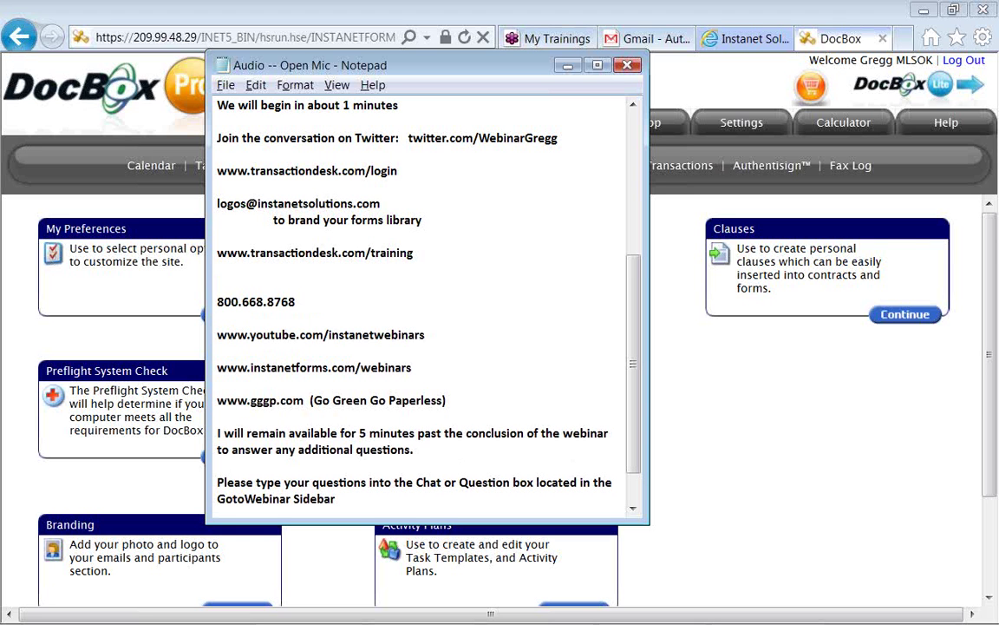
pyautogui.write('Sales and Support')
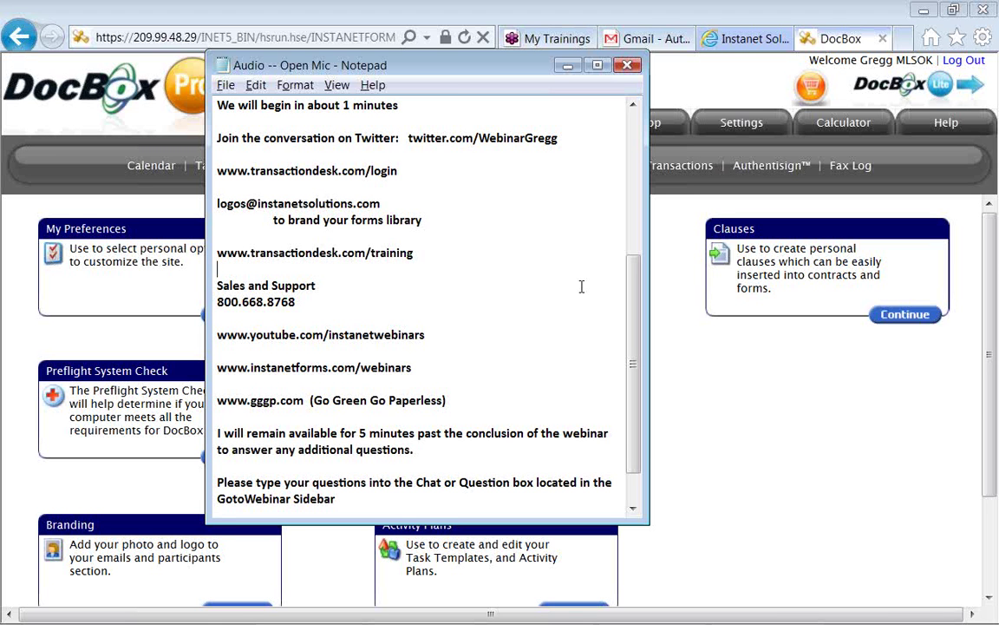
# Scroll back up the notes and select the tungle.me free-webinar scheduling link
pyautogui.moveTo(634, 298); pyautogui.dragTo(632, 260)
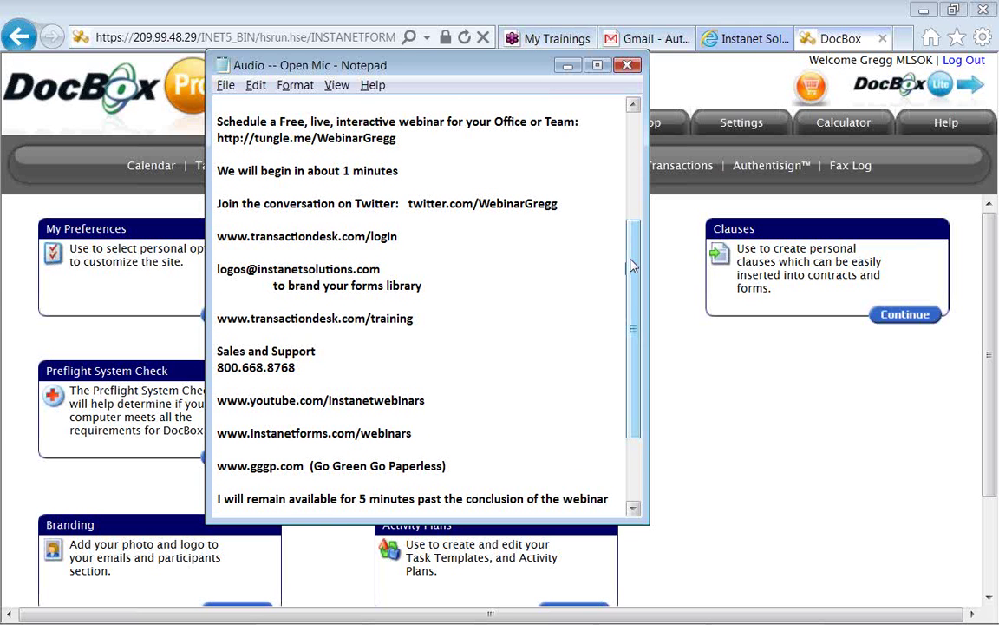
pyautogui.click(403, 142)
pyautogui.moveTo(402, 141); pyautogui.dragTo(216, 136)
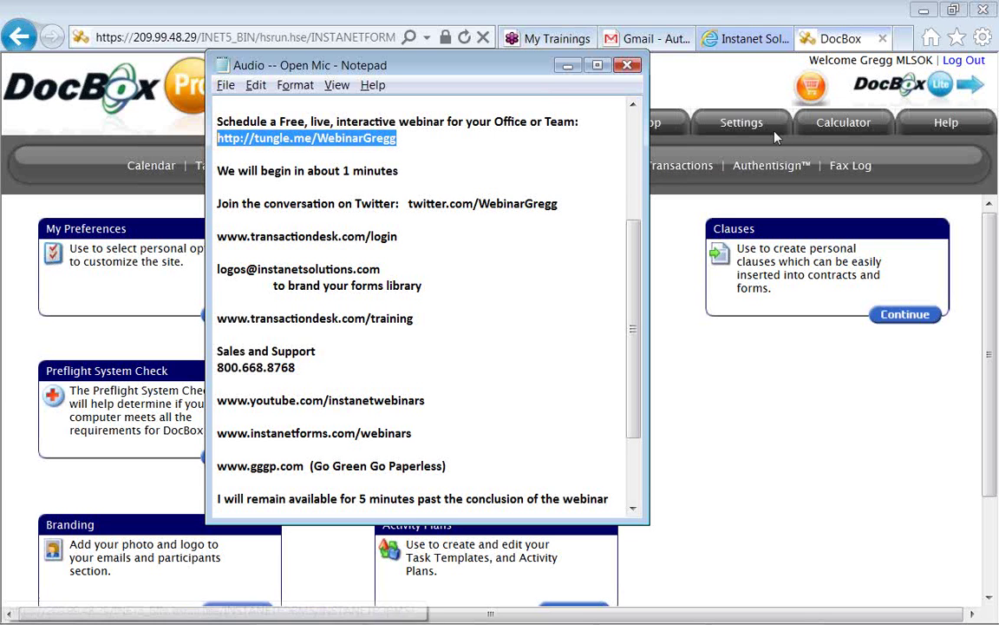
pyautogui.click(990, 39)
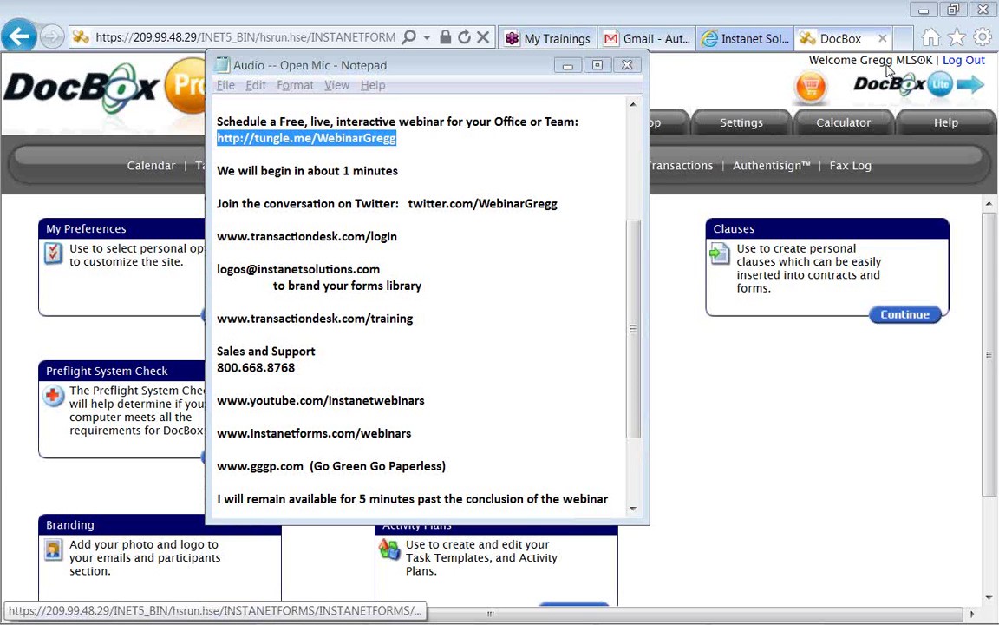